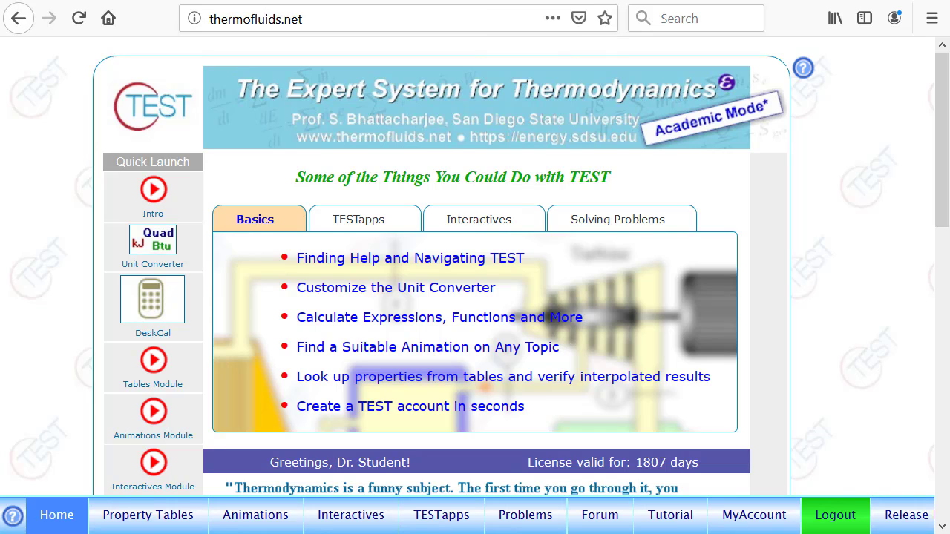
# - Open the Unit Converter from the TESTapps map and launch its ConverterPlus app
pyautogui.moveTo(459, 496)
pyautogui.mouseDown()
pyautogui.moveTo(421, 528)
pyautogui.moveTo(454, 496)
pyautogui.mouseUp()
pyautogui.press('Escape')
pyautogui.click(444, 523)
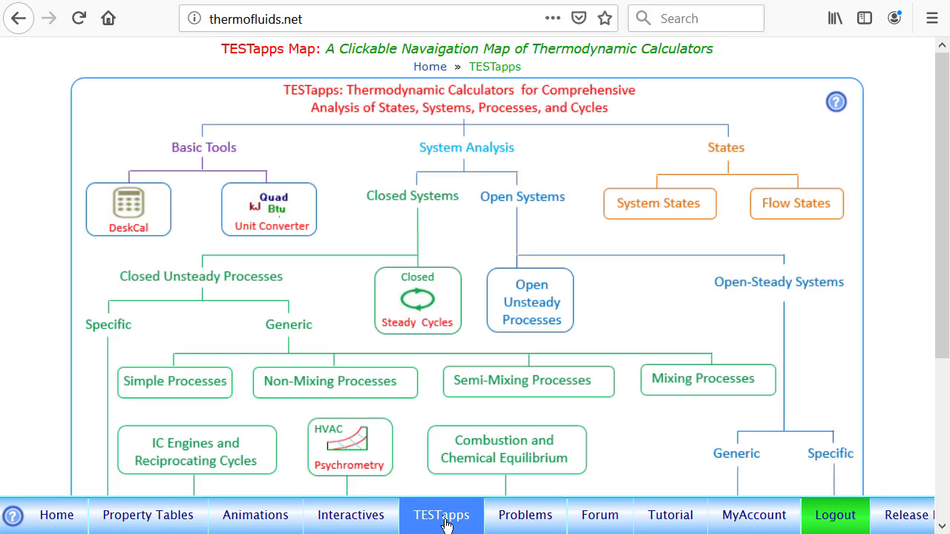
pyautogui.click(272, 209)
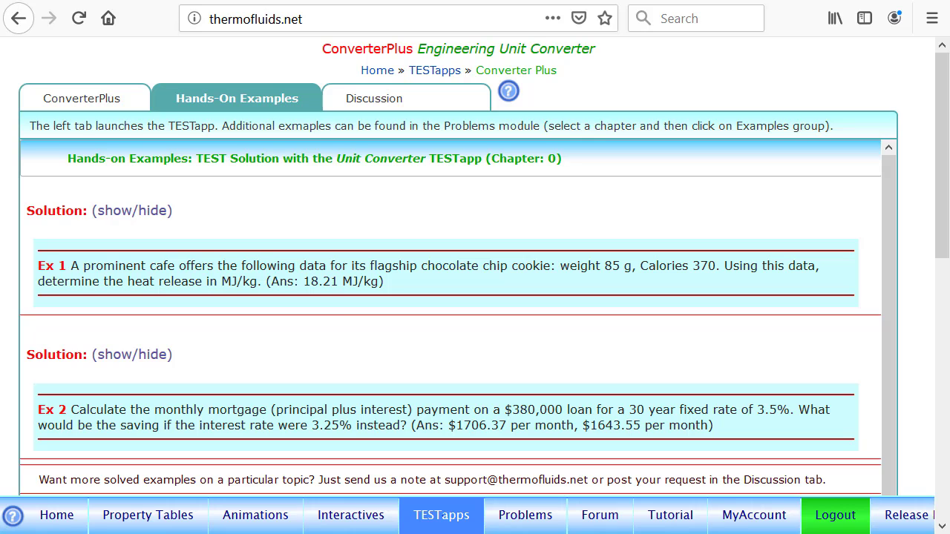
pyautogui.click(79, 105)
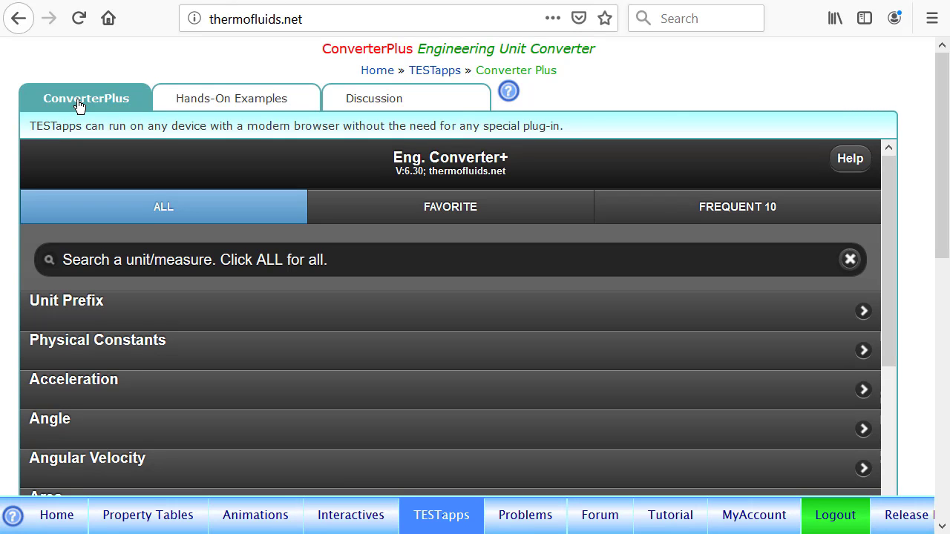
pyautogui.scroll(-1, 941, 238)
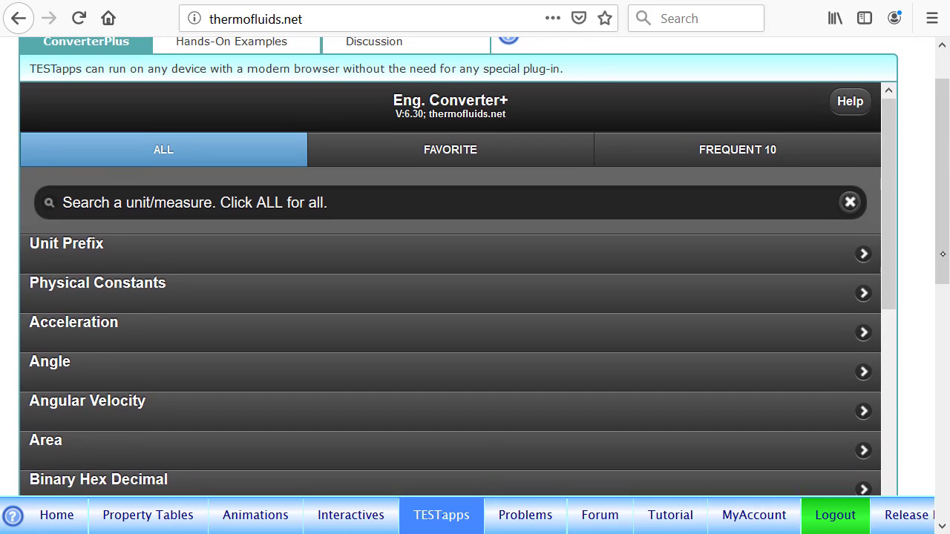
pyautogui.scroll(1, 943, 254)
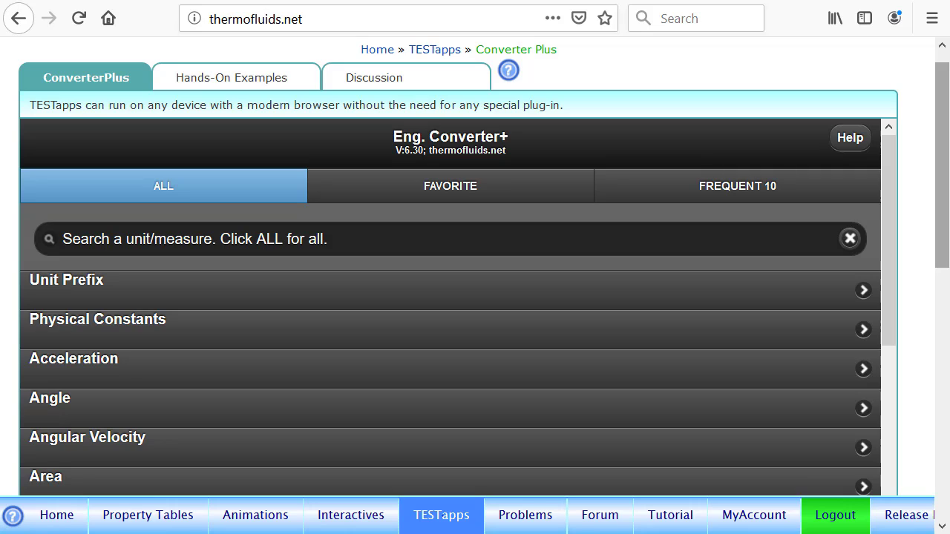
# - Search the converter's measures for "velo" and open the Velocity measure
pyautogui.click(354, 241)
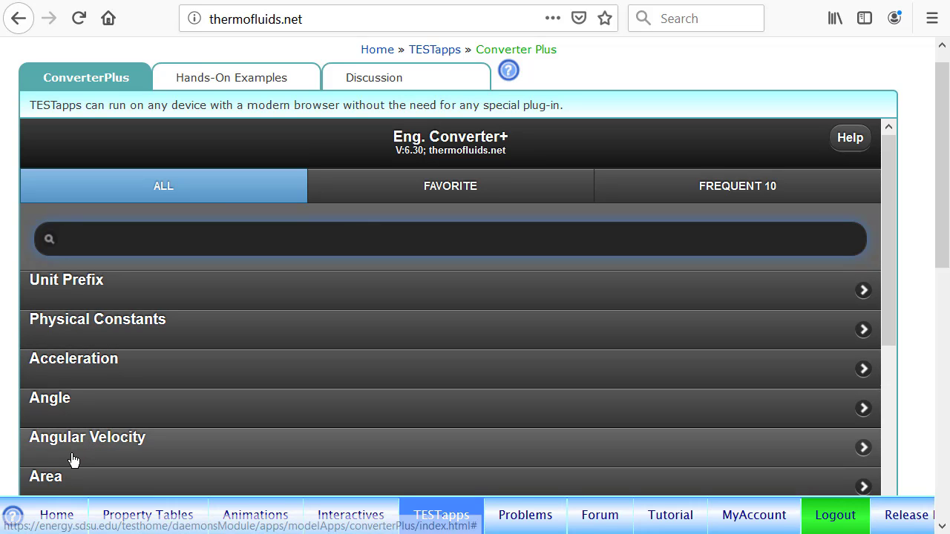
pyautogui.moveTo(891, 227); pyautogui.dragTo(882, 134)
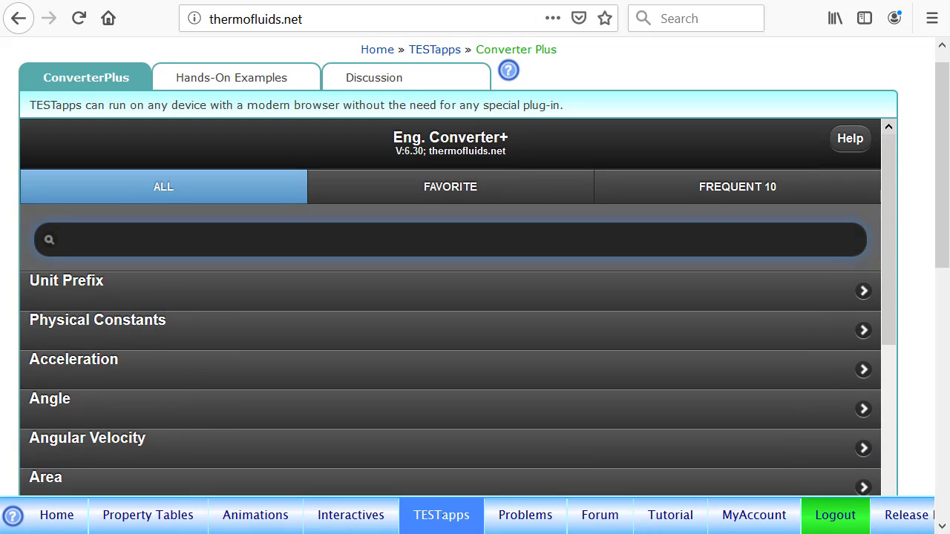
pyautogui.write('velo')
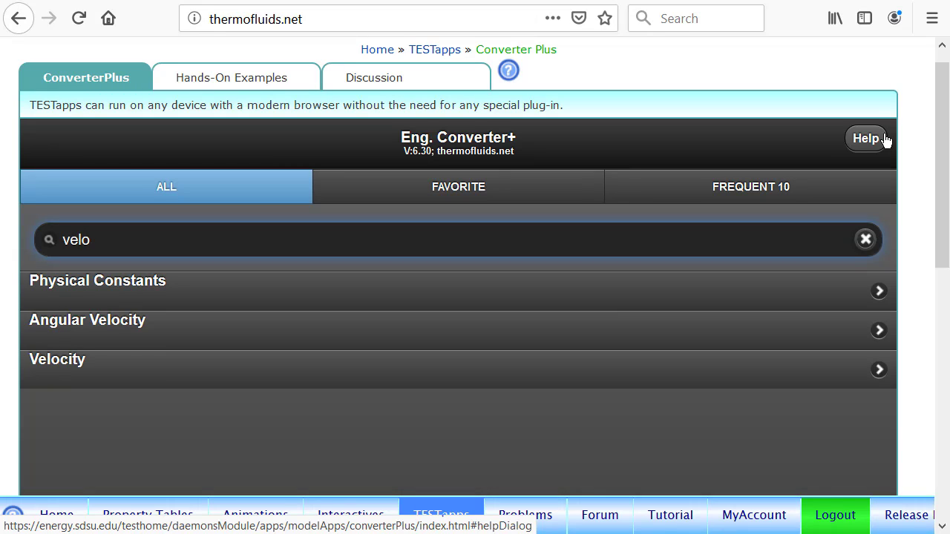
pyautogui.click(75, 372)
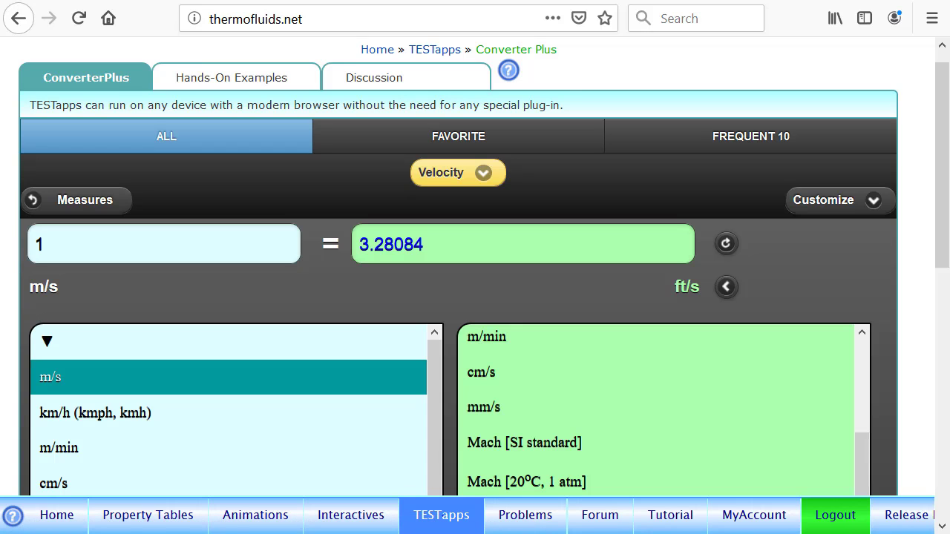
# - Review the available velocity units and set the source unit to mile/hr (mph)
pyautogui.moveTo(945, 218); pyautogui.dragTo(945, 281)
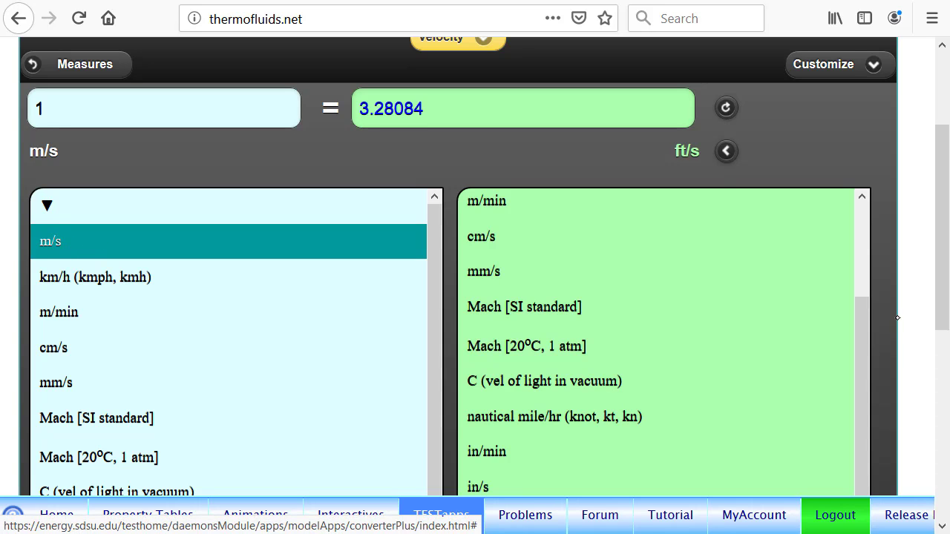
pyautogui.moveTo(941, 293); pyautogui.dragTo(943, 317)
pyautogui.moveTo(863, 285); pyautogui.dragTo(858, 166)
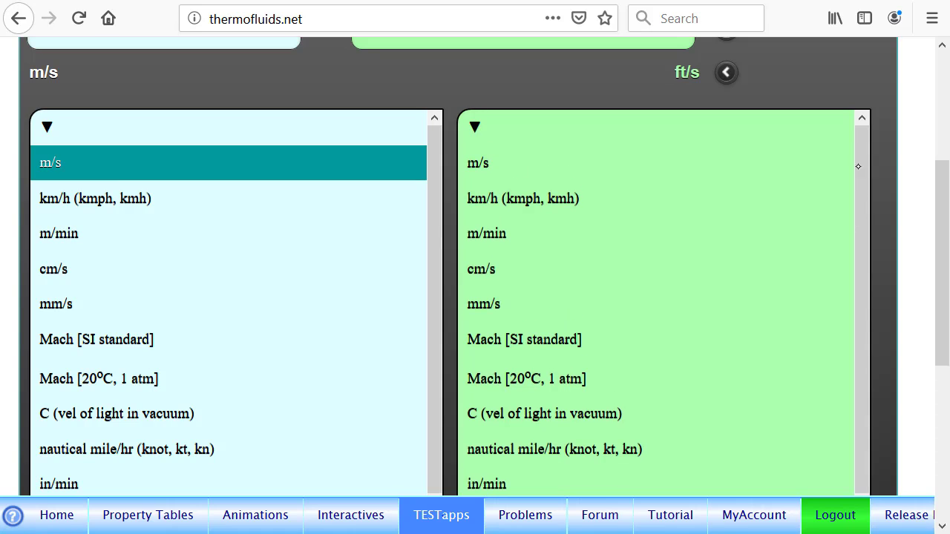
pyautogui.scroll(-3, 668, 297)
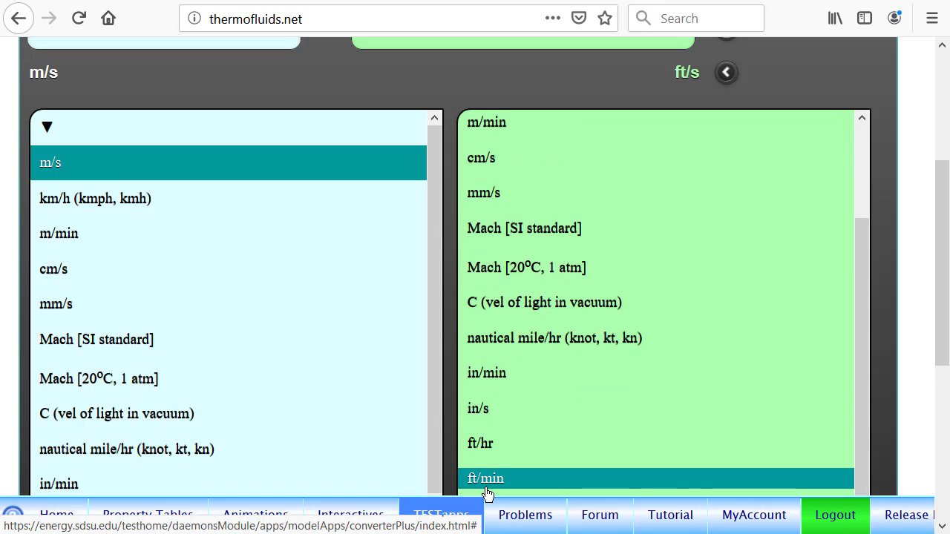
pyautogui.scroll(2, 947, 117)
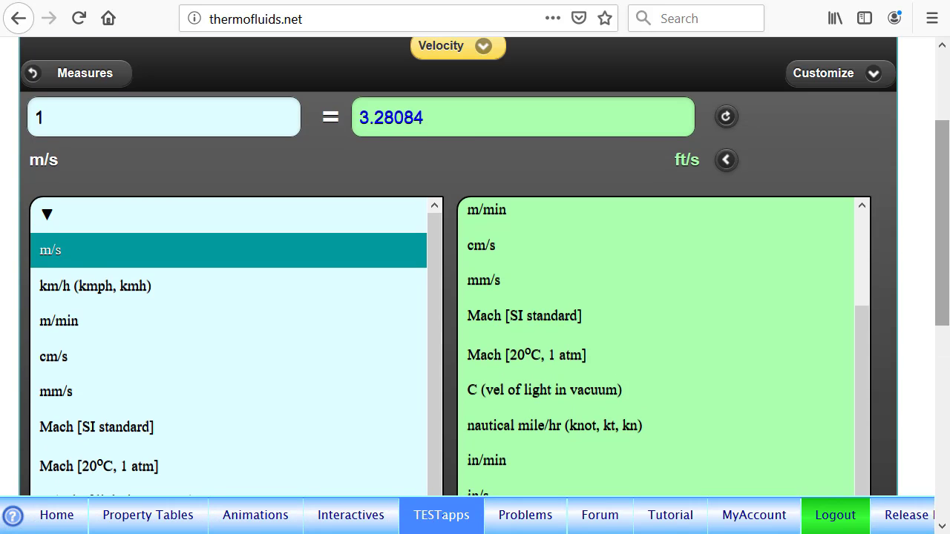
pyautogui.scroll(2, 947, 117)
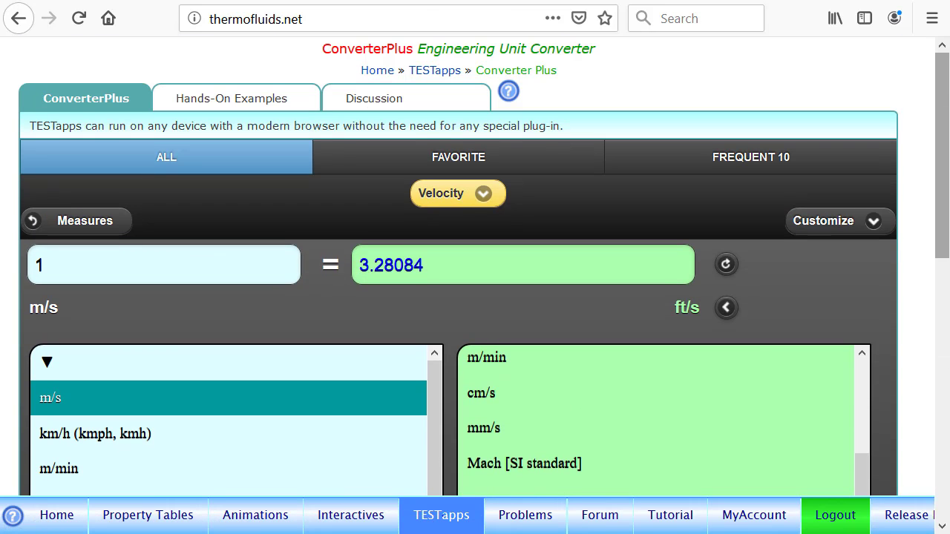
pyautogui.scroll(-1, 942, 197)
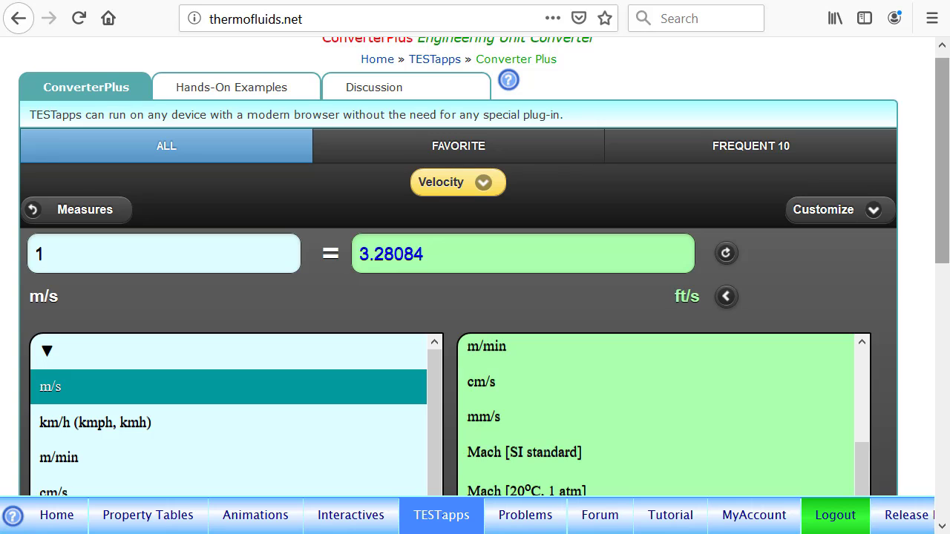
pyautogui.scroll(-5, 939, 169)
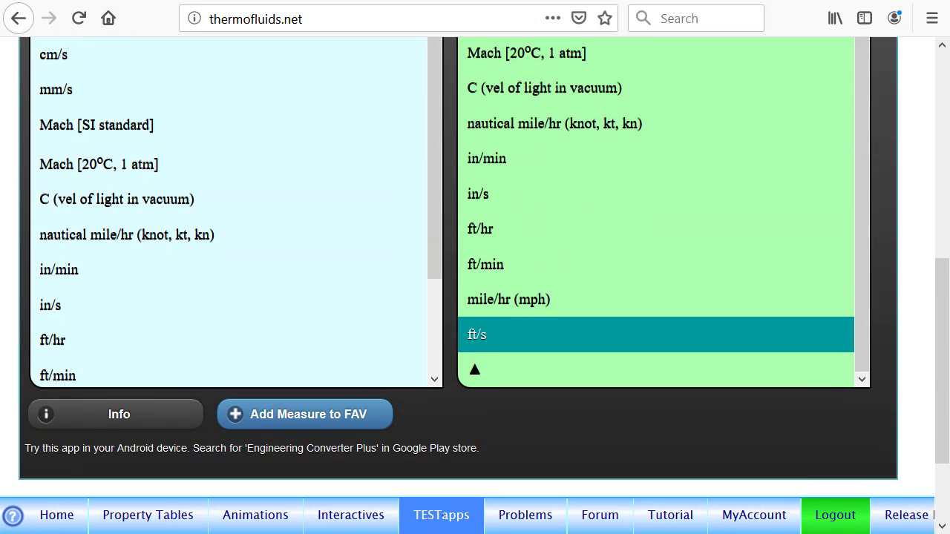
pyautogui.scroll(-3, 62, 271)
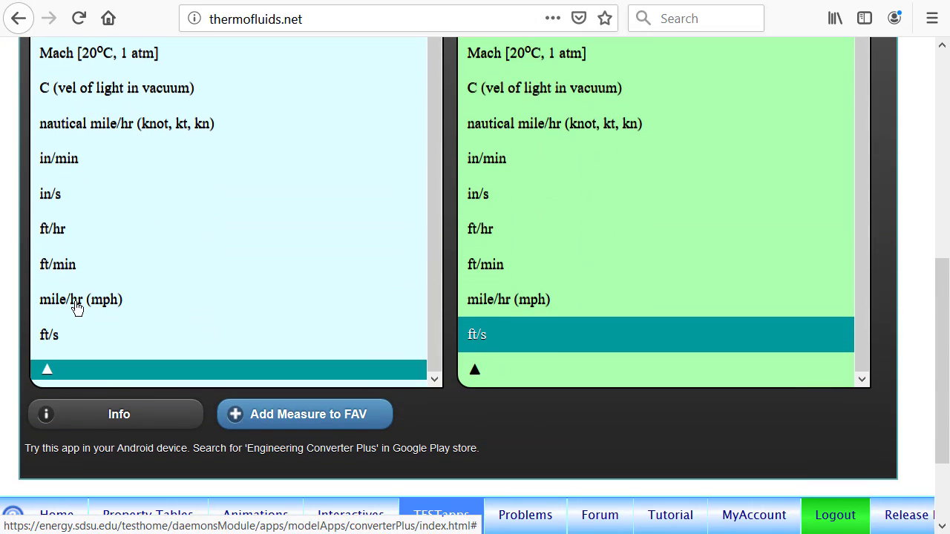
pyautogui.click(78, 305)
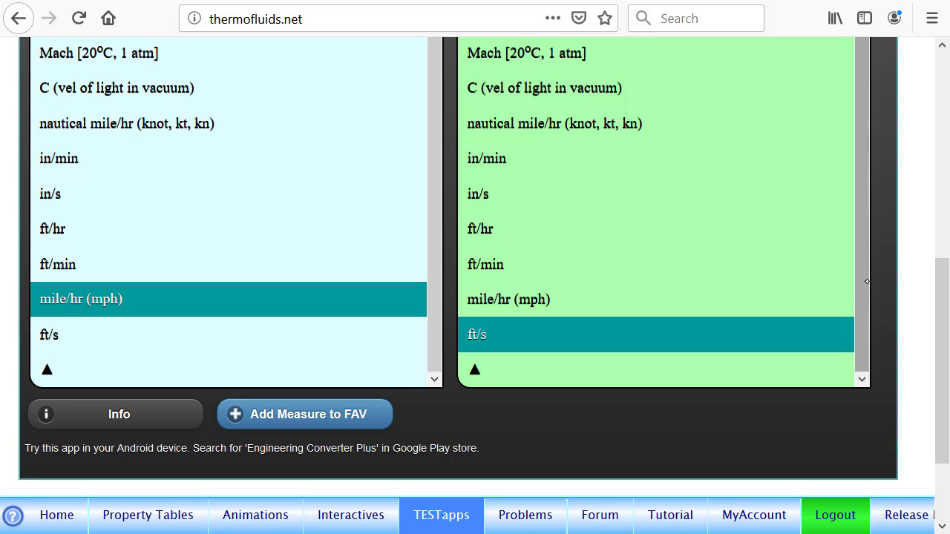
# - Set the velocity conversion's target unit to m/s
pyautogui.scroll(3, 858, 77)
pyautogui.scroll(3, 483, 148)
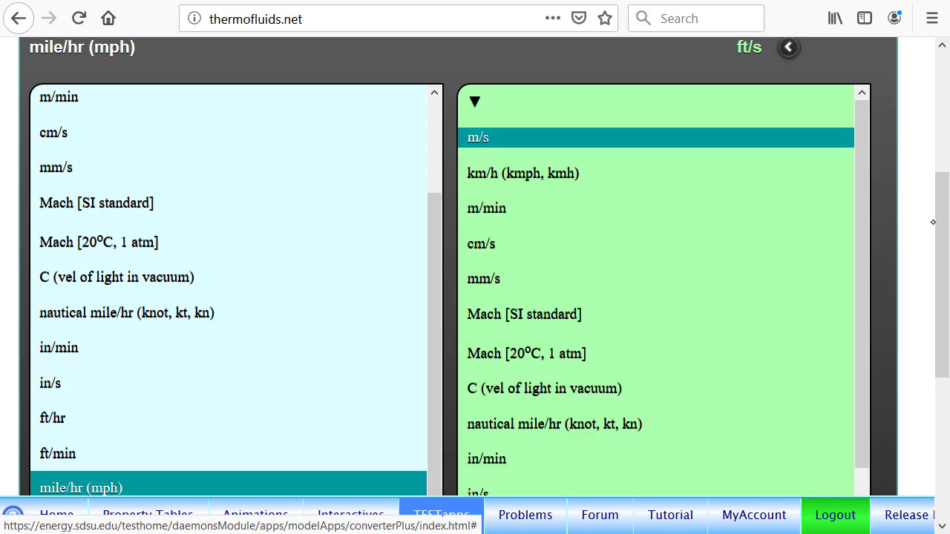
pyautogui.moveTo(933, 222); pyautogui.dragTo(941, 138)
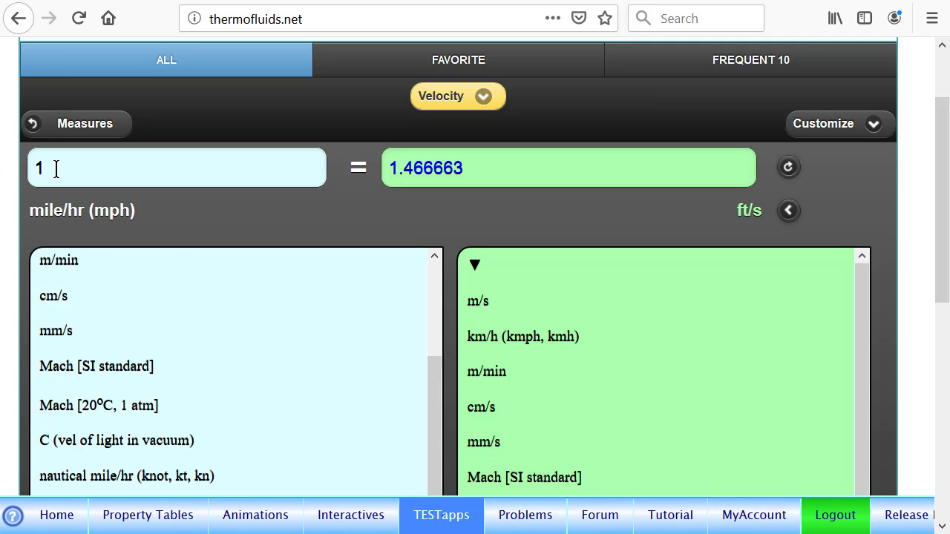
pyautogui.click(492, 301)
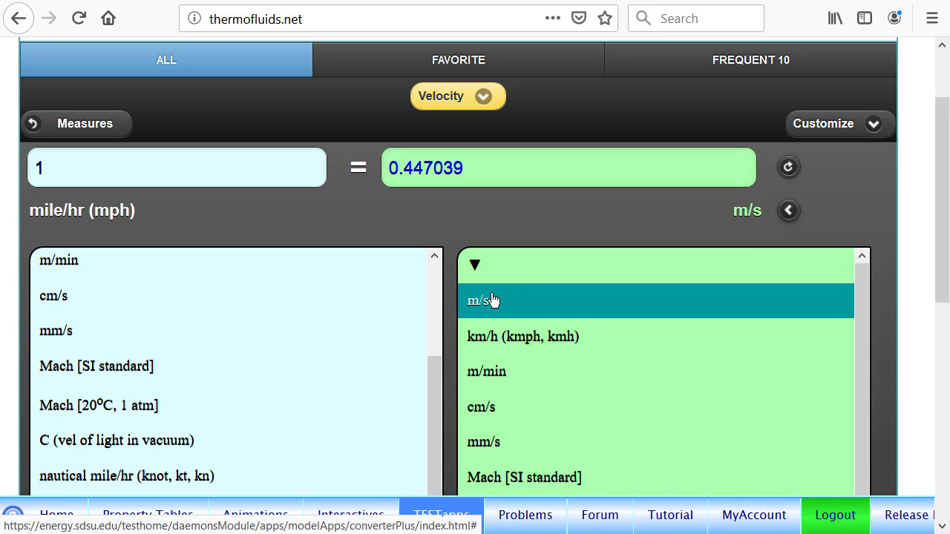
# - Switch to the PowerPoint slide and handwrite 0.447 in green ink as the kg value for 1 ton
pyautogui.hotkey('alt', 'Tab')
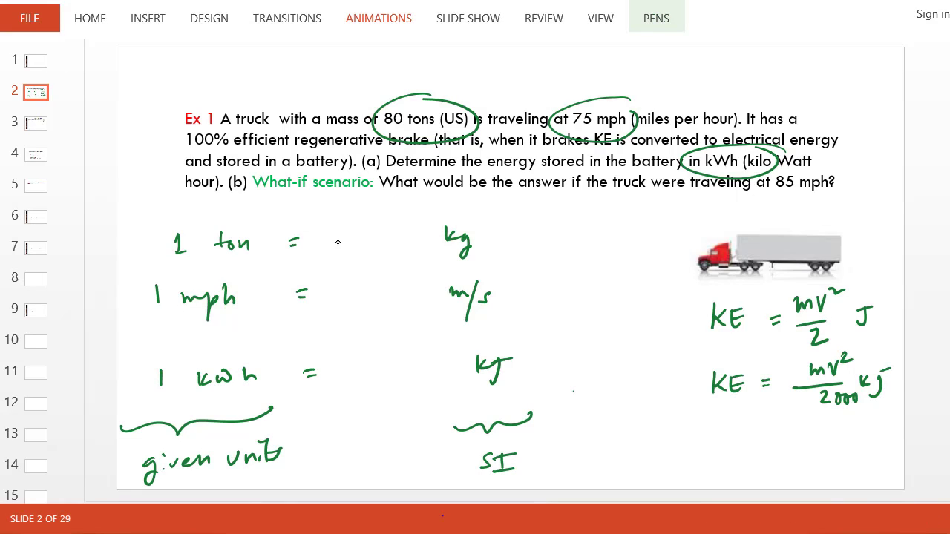
pyautogui.click(658, 19)
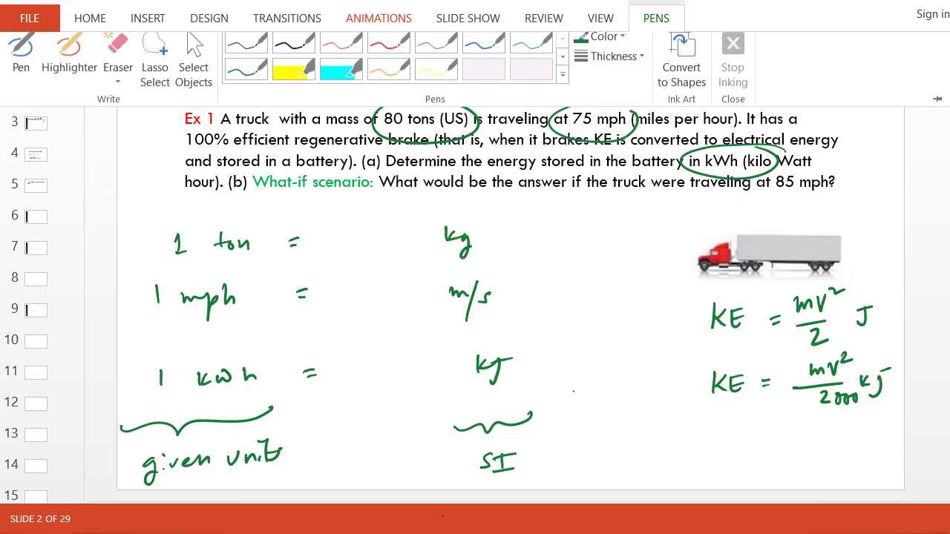
pyautogui.click(246, 71)
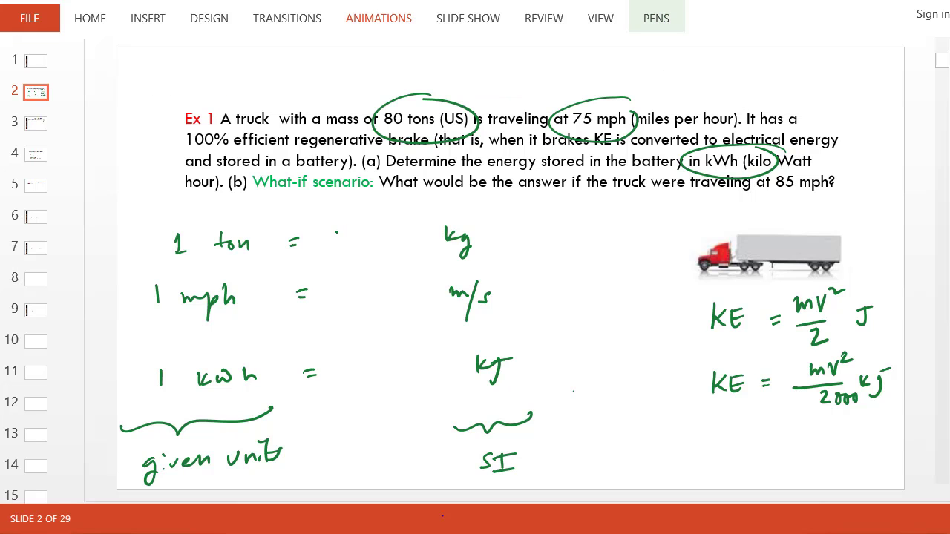
pyautogui.moveTo(335, 230); pyautogui.dragTo(401, 261)
pyautogui.click(343, 238)
pyautogui.click(389, 243)
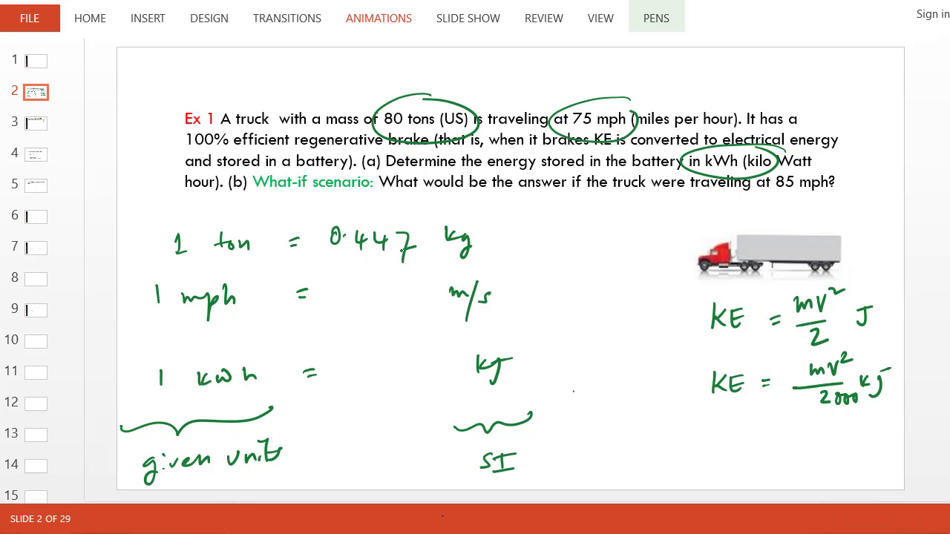
# - Handwrite 0.447 as the m/s value for 1 mph and strike out the mistaken 0.447 in the 1 ton row
pyautogui.moveTo(333, 290); pyautogui.dragTo(368, 301)
pyautogui.click(344, 297)
pyautogui.moveTo(371, 291)
pyautogui.mouseDown()
pyautogui.moveTo(371, 310)
pyautogui.moveTo(392, 301)
pyautogui.mouseUp()
pyautogui.moveTo(388, 292)
pyautogui.mouseDown()
pyautogui.moveTo(389, 312)
pyautogui.moveTo(404, 318)
pyautogui.mouseUp()
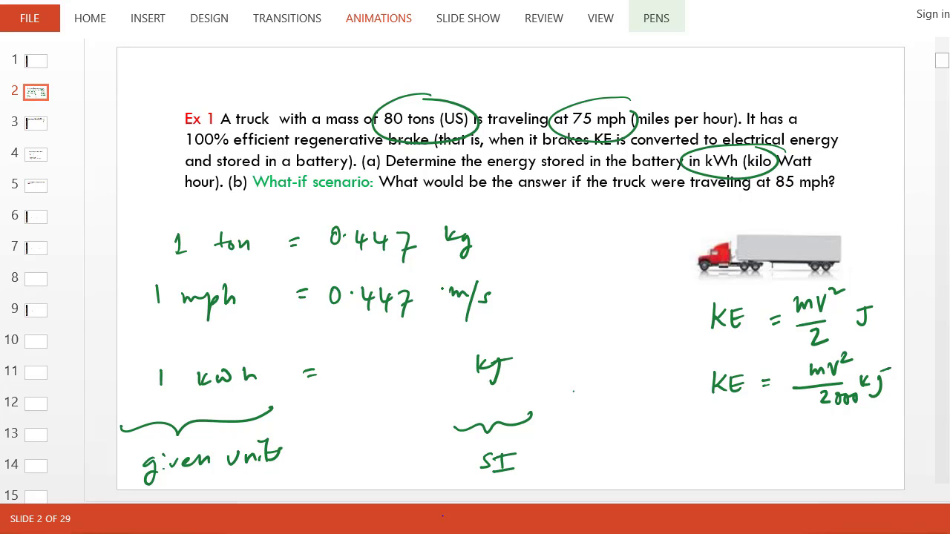
pyautogui.moveTo(331, 251)
pyautogui.mouseDown()
pyautogui.moveTo(412, 230)
pyautogui.moveTo(405, 241)
pyautogui.mouseUp()
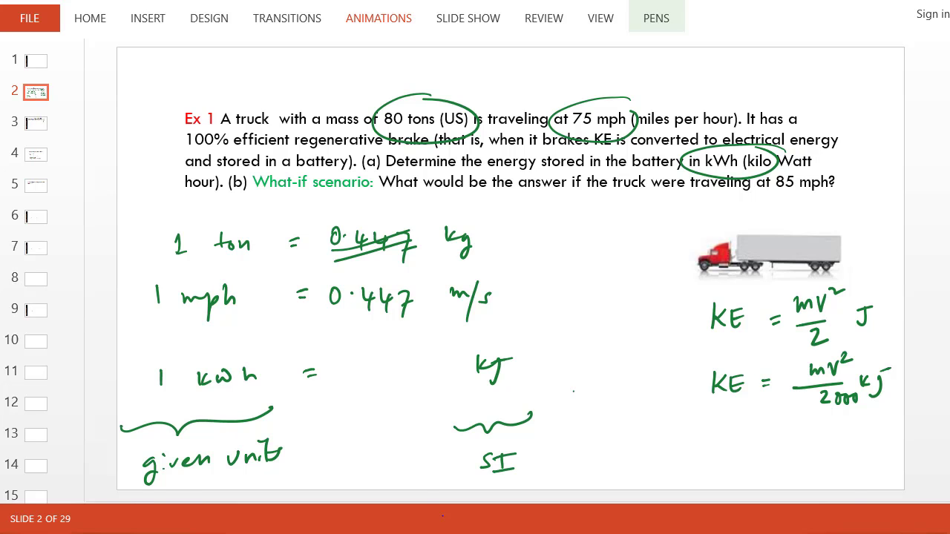
# - Switch back to the unit converter in the browser, replace the measure search with "mass" and open the Mass measure
pyautogui.hotkey('alt', 'Tab')
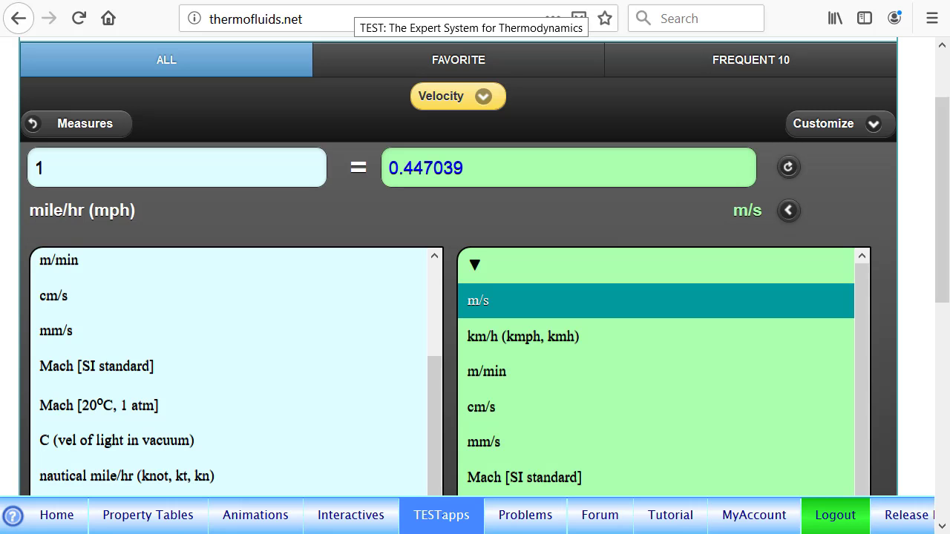
pyautogui.click(80, 126)
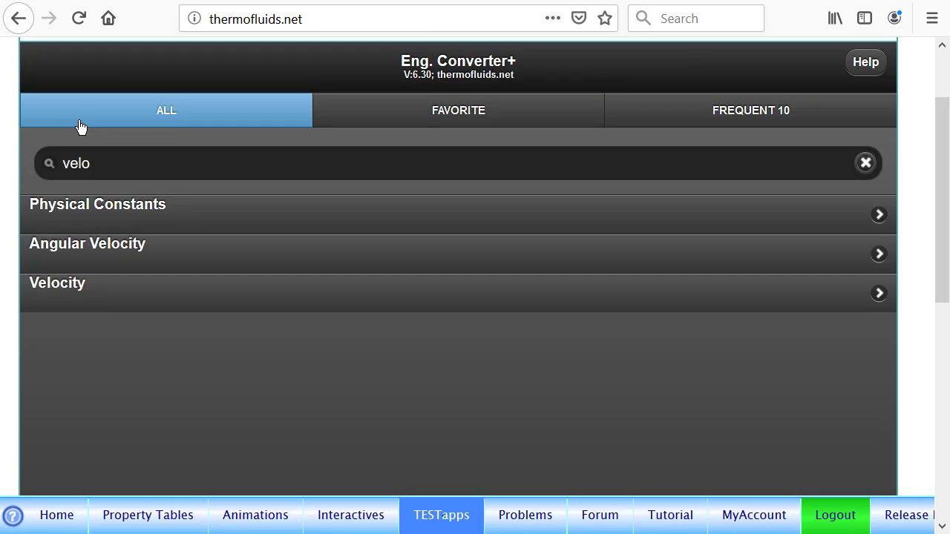
pyautogui.click(116, 165)
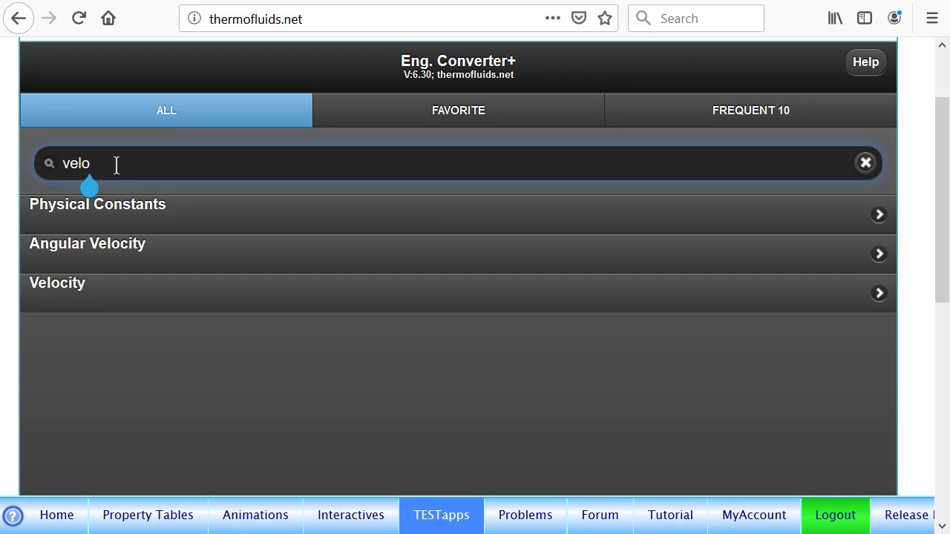
pyautogui.press('BackSpace')
pyautogui.press('BackSpace')
pyautogui.press('BackSpace')
pyautogui.press('BackSpace')
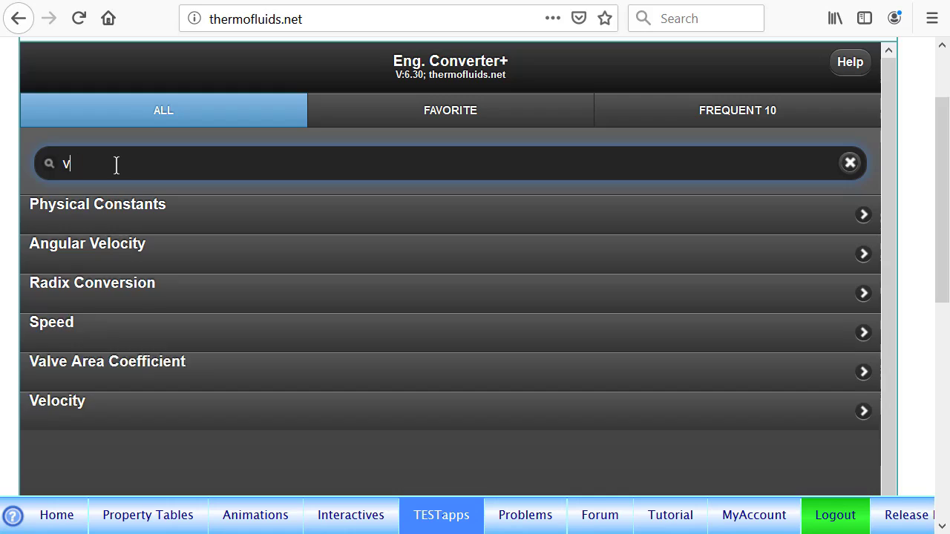
pyautogui.write('mass')
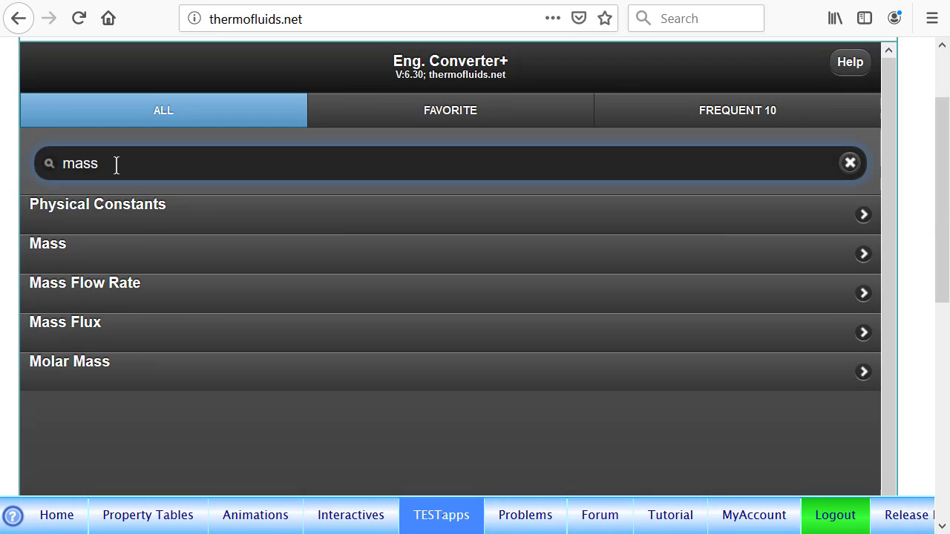
pyautogui.click(63, 252)
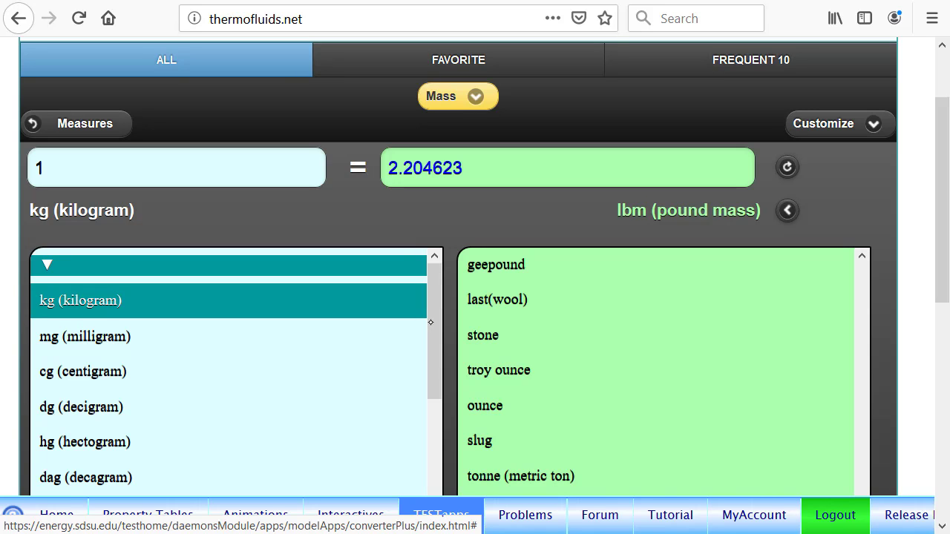
# - Set the mass conversion's source unit to ton
pyautogui.moveTo(431, 321); pyautogui.dragTo(428, 496)
pyautogui.moveTo(943, 256); pyautogui.dragTo(944, 338)
pyautogui.moveTo(433, 320); pyautogui.dragTo(435, 459)
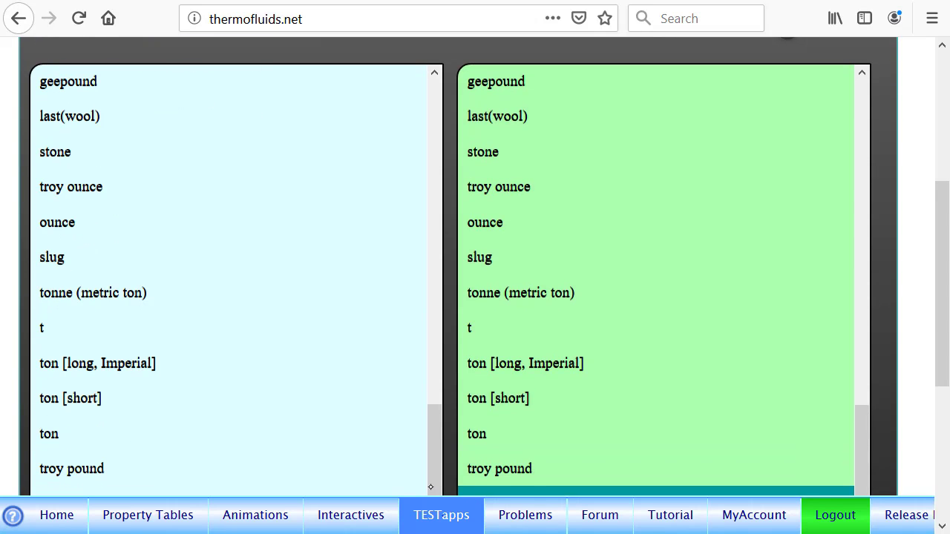
pyautogui.click(62, 438)
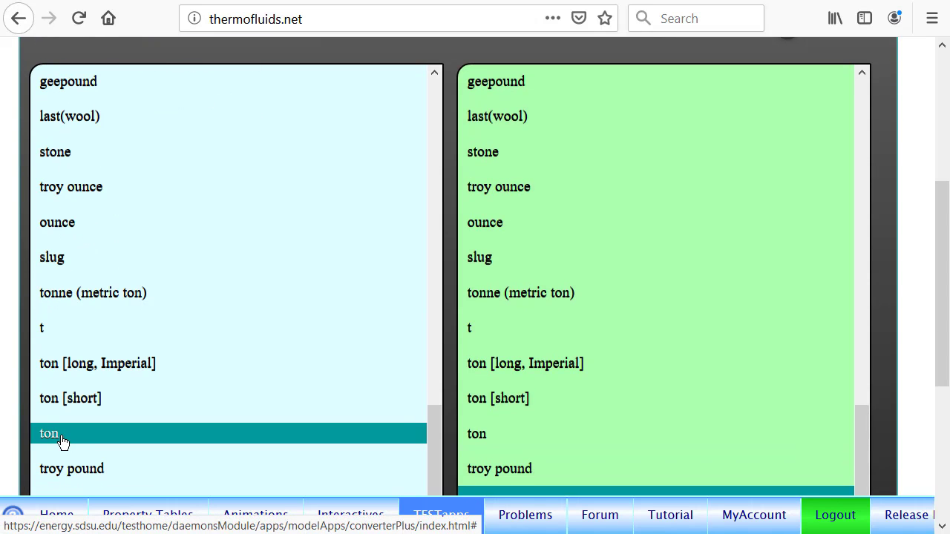
# - Keep ton as the mass conversion's source unit and set its target unit to kg (kilogram)
pyautogui.click(68, 439)
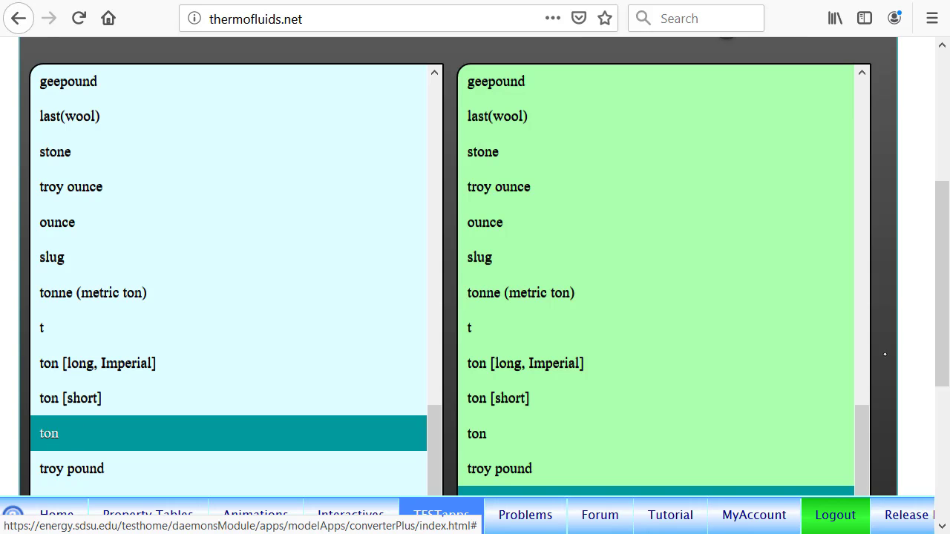
pyautogui.moveTo(863, 446); pyautogui.dragTo(864, 57)
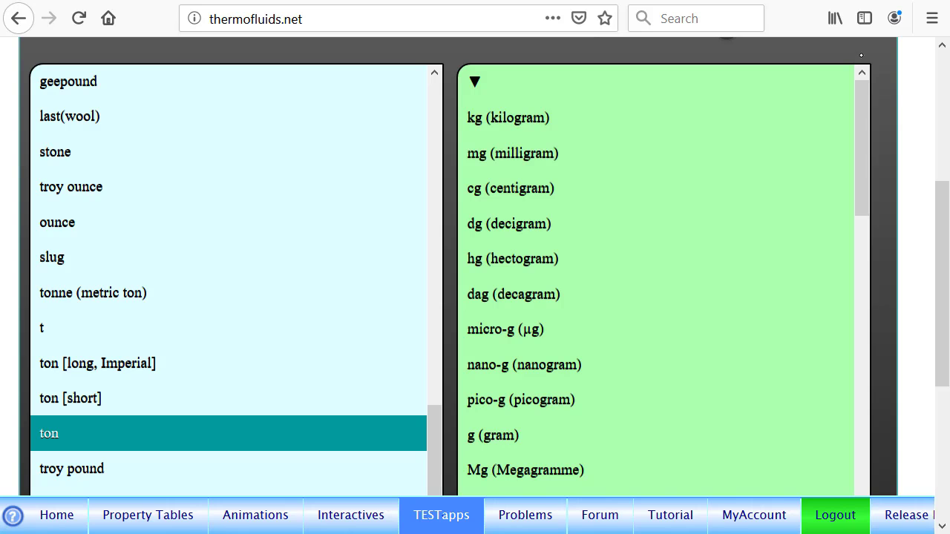
pyautogui.click(512, 130)
pyautogui.scroll(4, 940, 219)
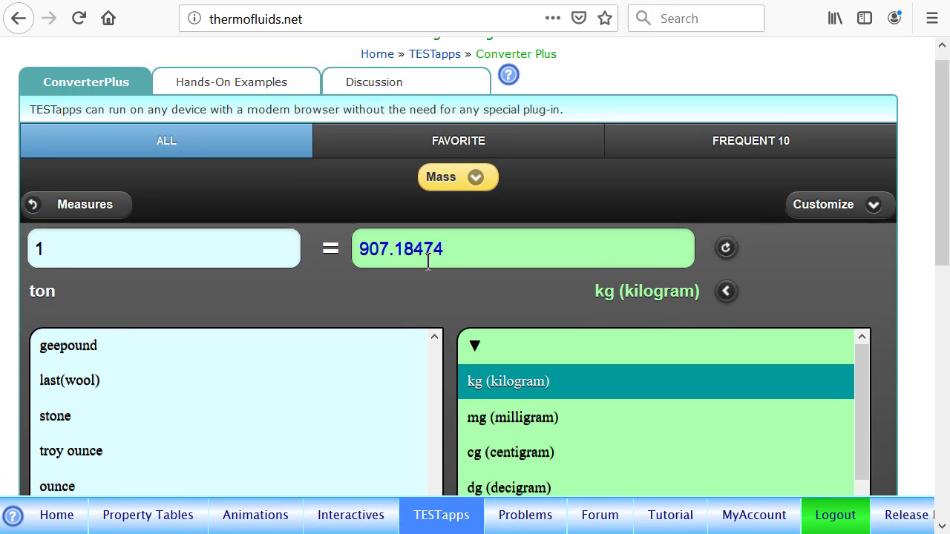
# - Switch to the PowerPoint slide and handwrite 907.2 in green ink above the struck-out value in the 1 ton row
pyautogui.hotkey('alt', 'Tab')
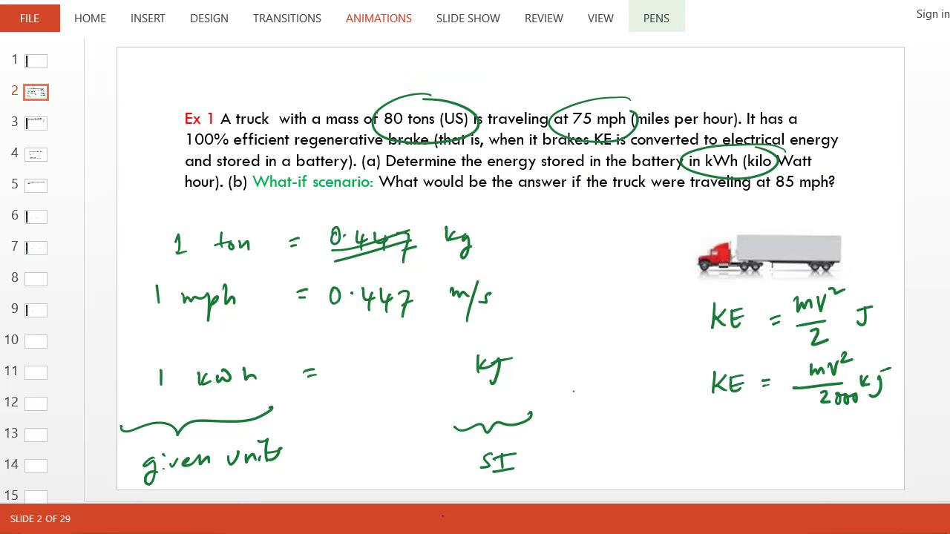
pyautogui.click(645, 16)
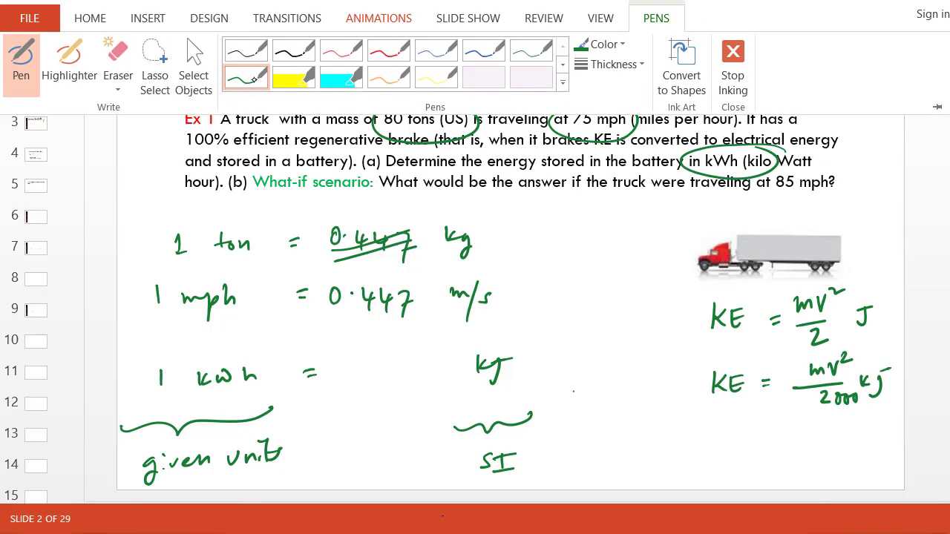
pyautogui.click(244, 80)
pyautogui.moveTo(366, 206)
pyautogui.mouseDown()
pyautogui.moveTo(364, 222)
pyautogui.moveTo(376, 209)
pyautogui.moveTo(391, 224)
pyautogui.moveTo(438, 221)
pyautogui.mouseUp()
pyautogui.click(406, 217)
pyautogui.click(418, 210)
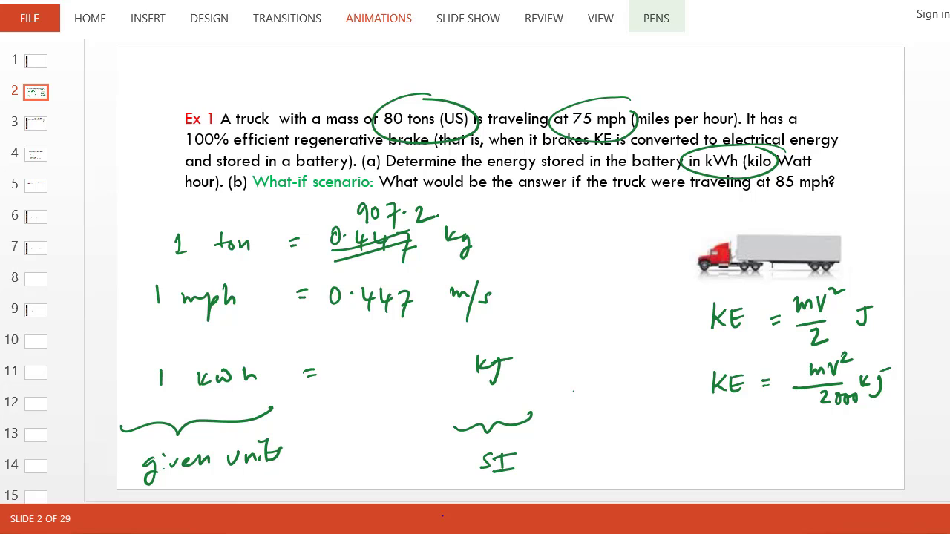
# - Switch back to the unit converter in the browser, replace the measure search with "kwh" and open the Energy measure
pyautogui.hotkey('alt', 'Tab')
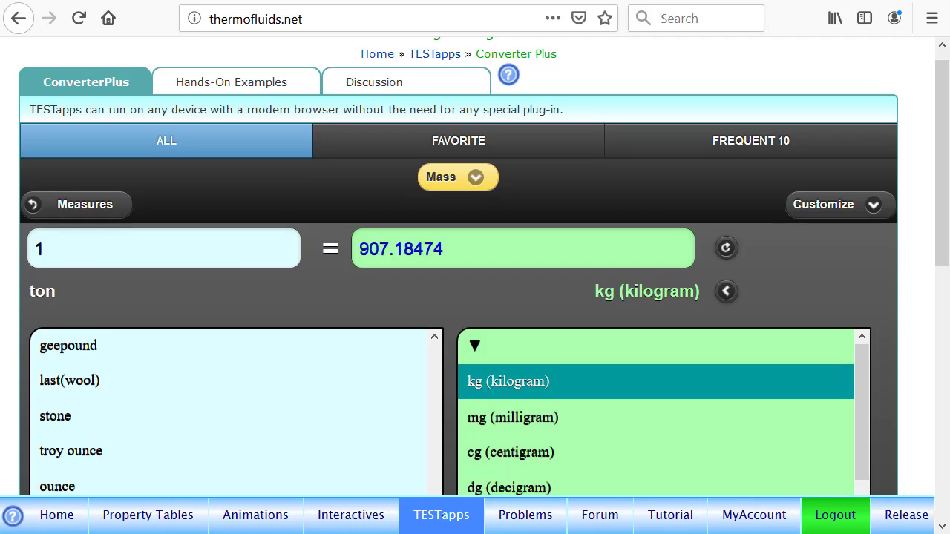
pyautogui.click(46, 208)
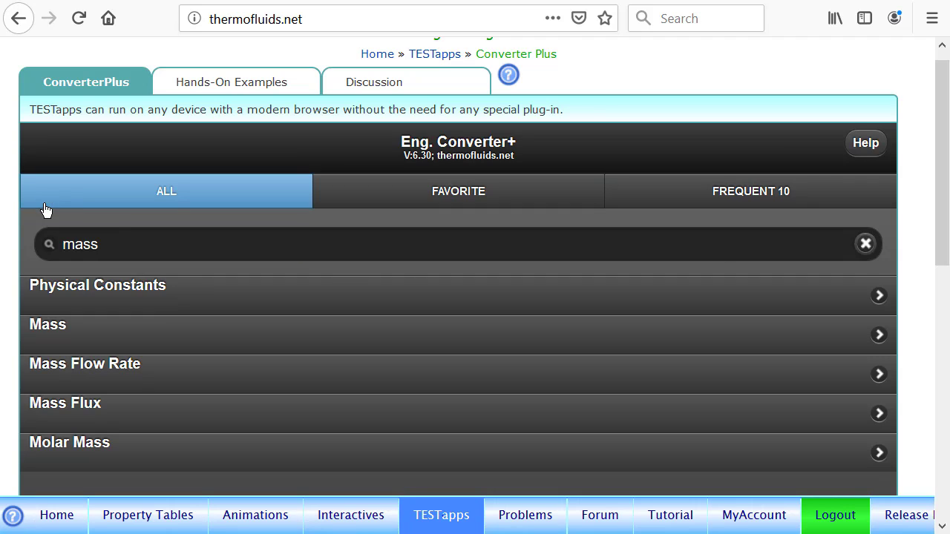
pyautogui.click(104, 244)
pyautogui.press('BackSpace')
pyautogui.press('BackSpace')
pyautogui.press('BackSpace')
pyautogui.press('BackSpace')
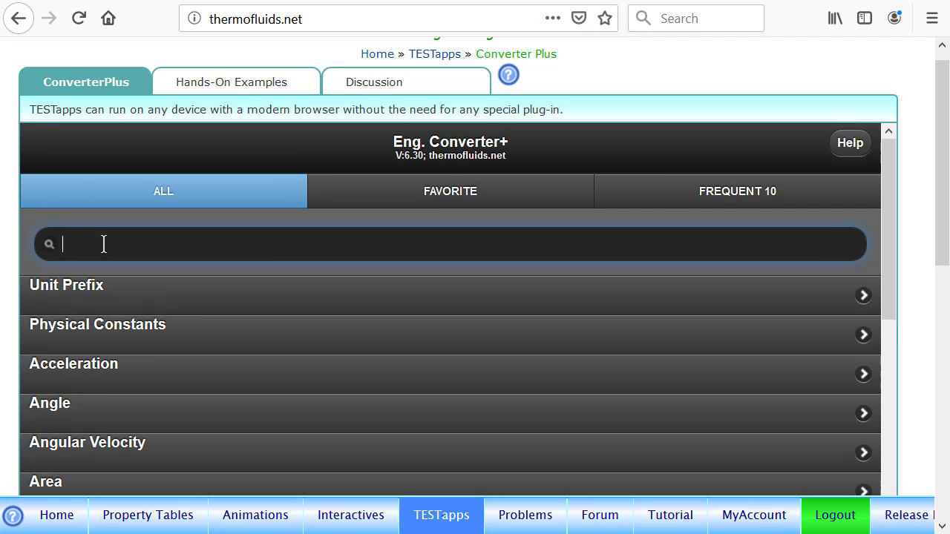
pyautogui.write('kwh')
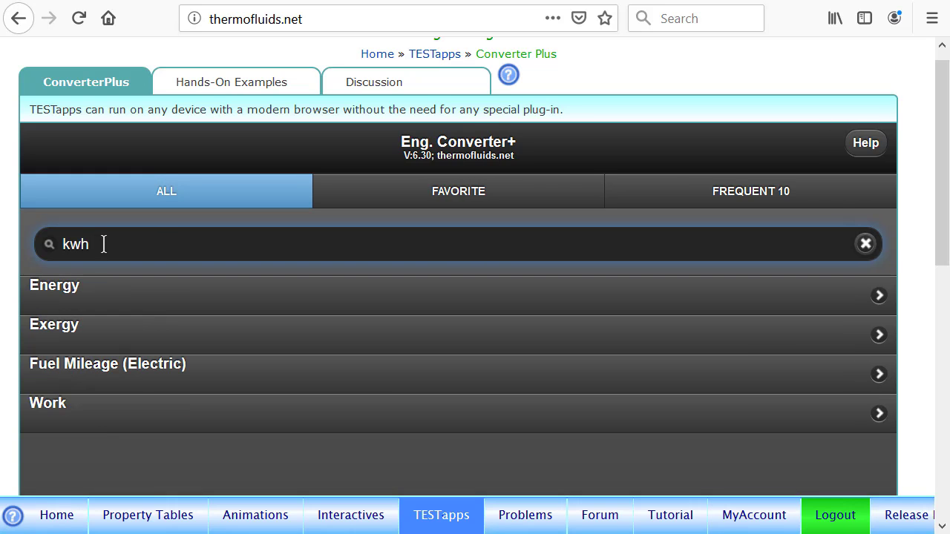
pyautogui.click(69, 296)
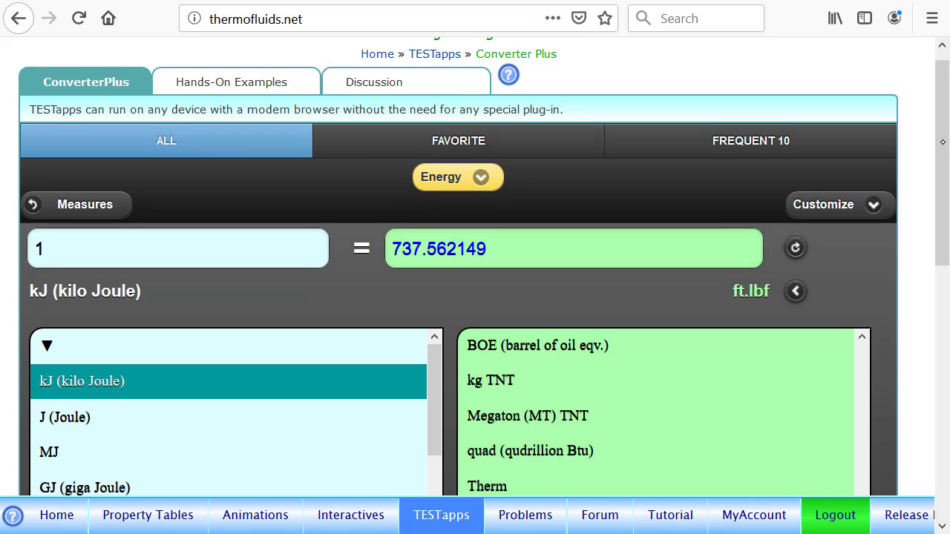
# - Set the energy conversion's target unit to kWh (kilowatt-hour)
pyautogui.click(935, 339)
pyautogui.moveTo(934, 339)
pyautogui.mouseDown()
pyautogui.moveTo(935, 389)
pyautogui.moveTo(933, 106)
pyautogui.moveTo(925, 220)
pyautogui.moveTo(922, 202)
pyautogui.moveTo(934, 331)
pyautogui.mouseUp()
pyautogui.scroll(15, 866, 215)
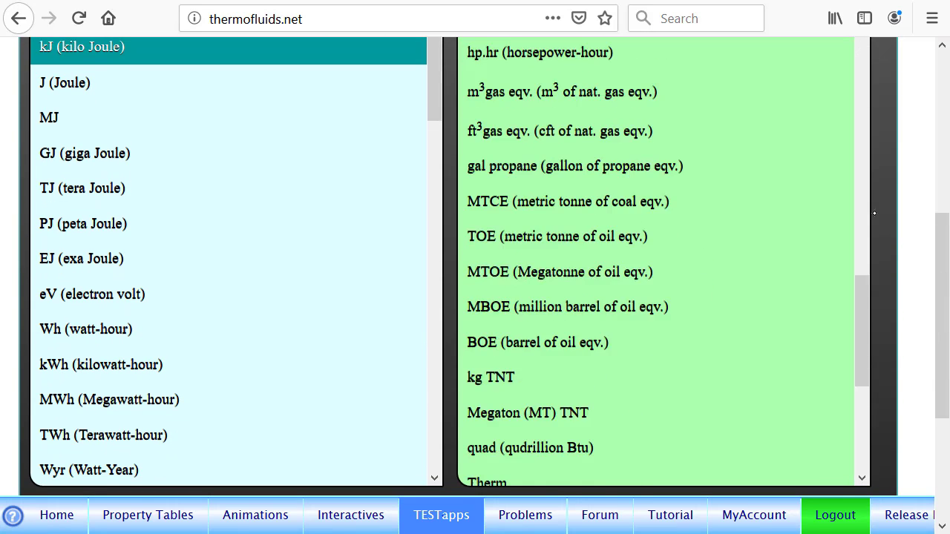
pyautogui.moveTo(933, 243); pyautogui.dragTo(933, 167)
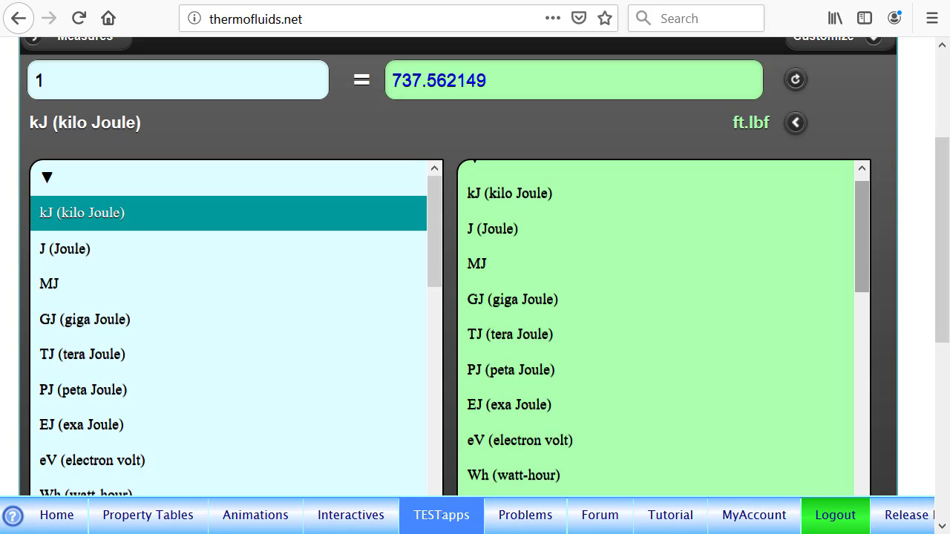
pyautogui.scroll(-1, 865, 275)
pyautogui.scroll(-1, 864, 275)
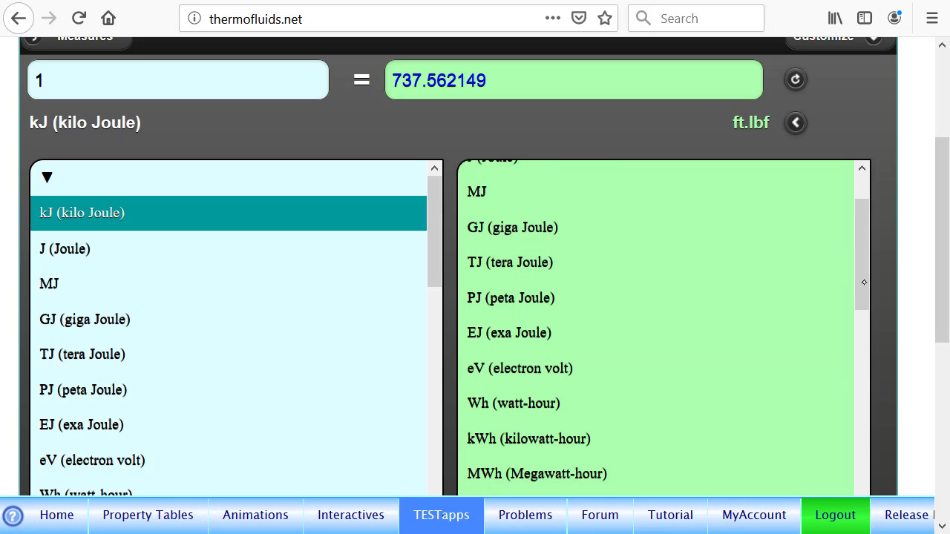
pyautogui.click(527, 440)
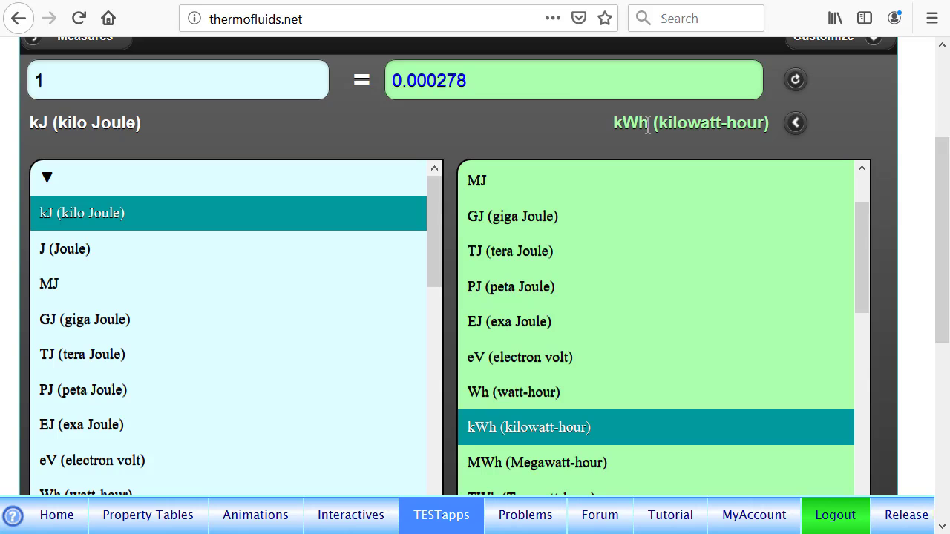
# - Swap the energy units so that the conversion runs from kWh to kJ
pyautogui.click(795, 122)
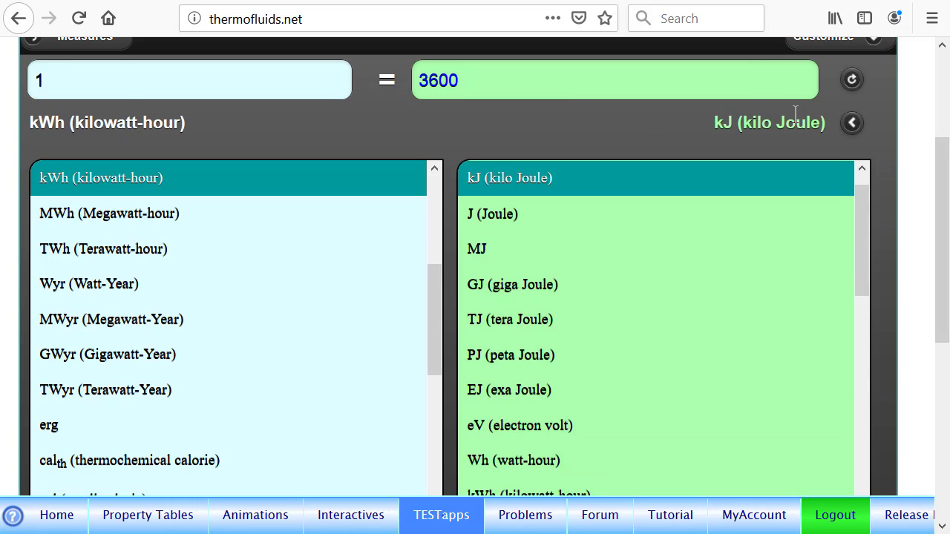
pyautogui.click(852, 123)
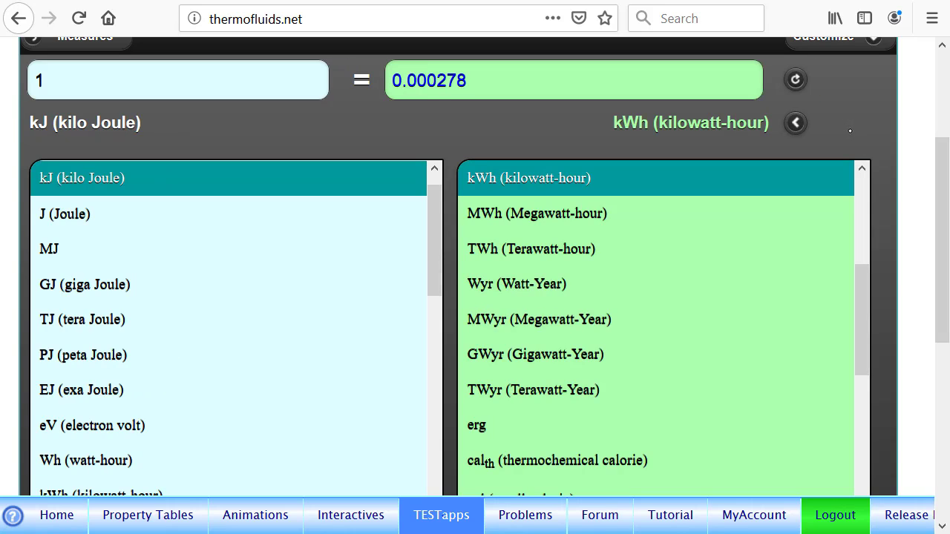
pyautogui.click(795, 122)
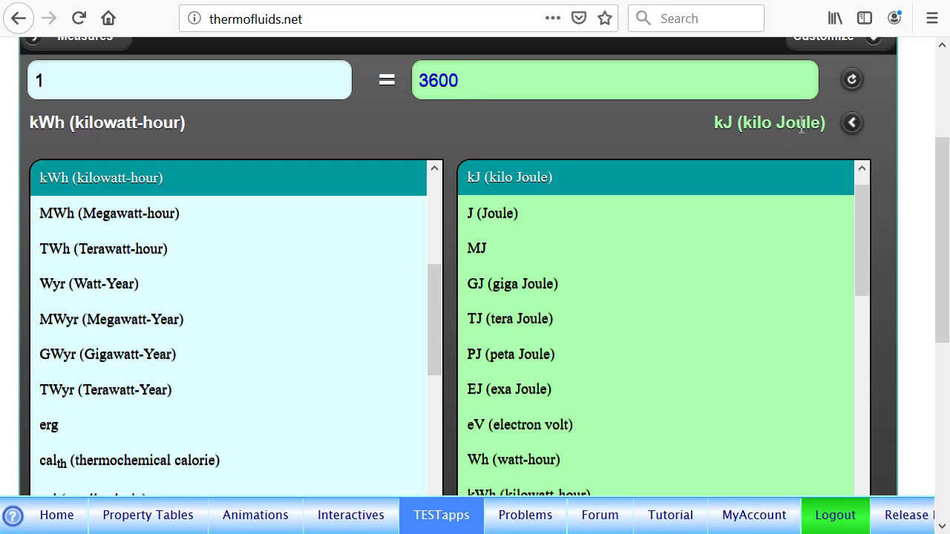
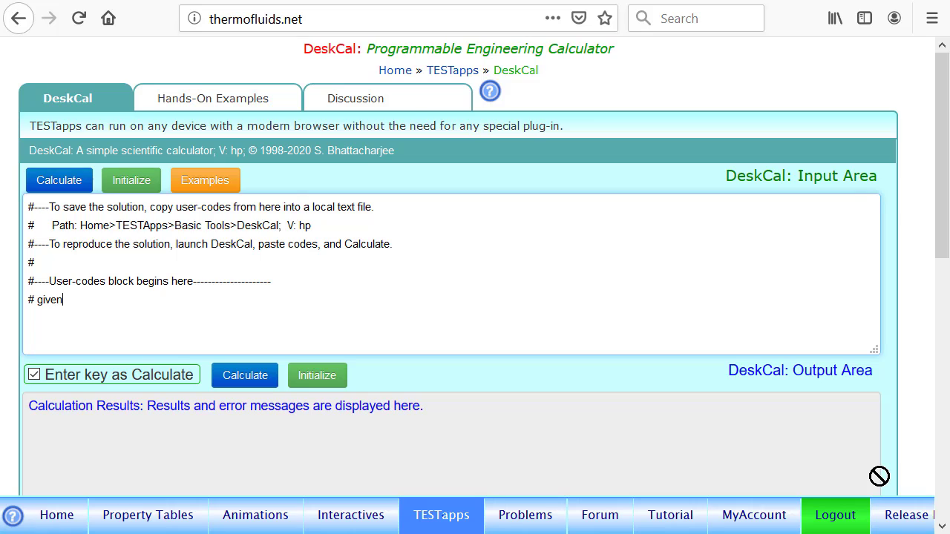
# - In the DeskCal input area, complete the comment "# given values" and add the line "mTon = 80;"
pyautogui.write('value')
pyautogui.write('s ')
pyautogui.write('m')
pyautogui.write('Ton')
pyautogui.write(' =')
pyautogui.write(' 80 ;')
pyautogui.press('BackSpace')
pyautogui.press('BackSpace')
pyautogui.write(';')
pyautogui.moveTo(879, 476); pyautogui.dragTo(898, 479)
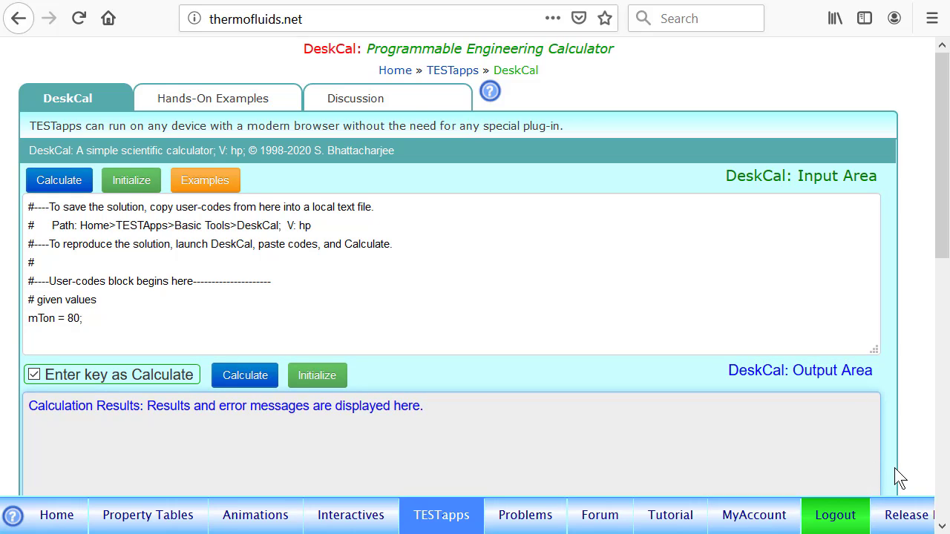
# - Add the truck's velocity line "velmp = 75;" below the mass line
pyautogui.click(91, 321)
pyautogui.press('Return')
pyautogui.write('ve')
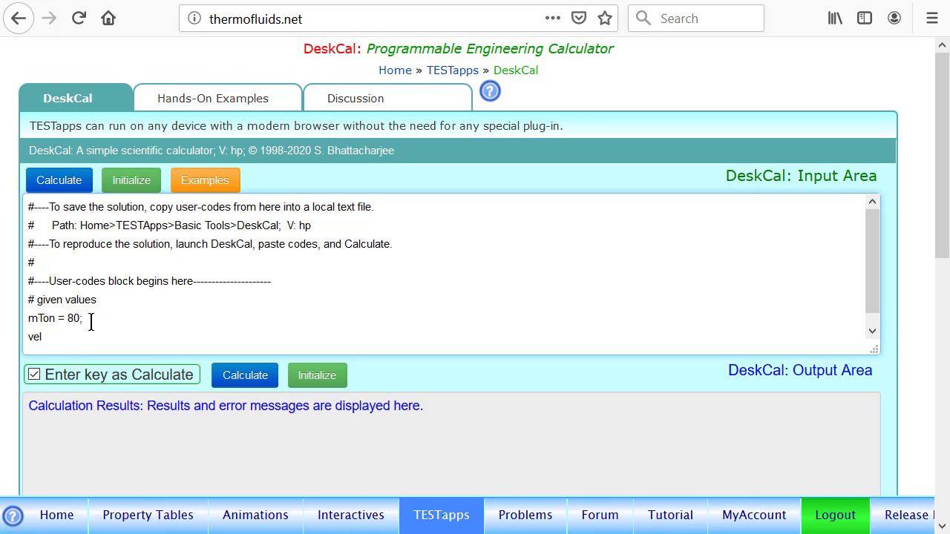
pyautogui.write('lmph')
pyautogui.write('=')
pyautogui.press('BackSpace')
pyautogui.press('BackSpace')
pyautogui.write('= 75;')
pyautogui.press('Return')
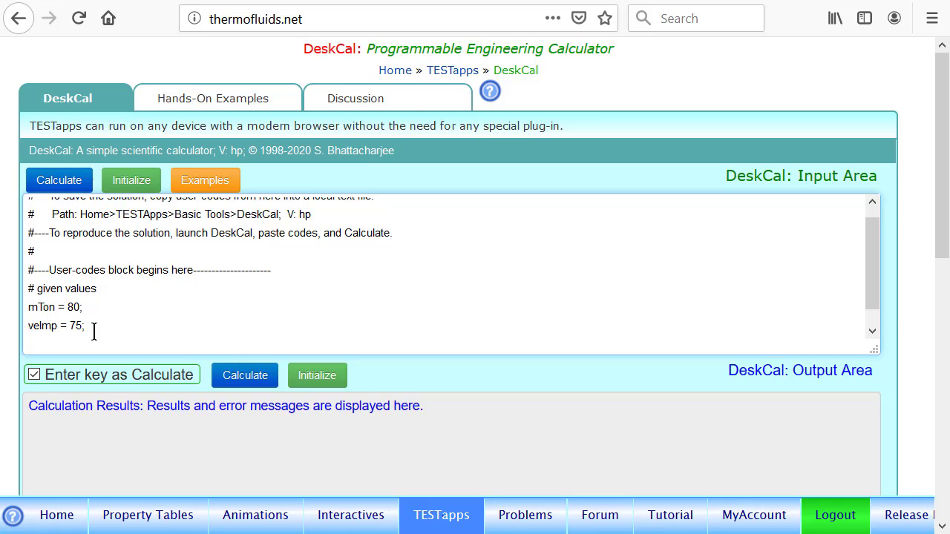
# - Add the comment line "# SI vzlues" followed by the mass conversion "mkg = mTon*907.2;"
pyautogui.write('# SI vzlues')
pyautogui.press('Return')
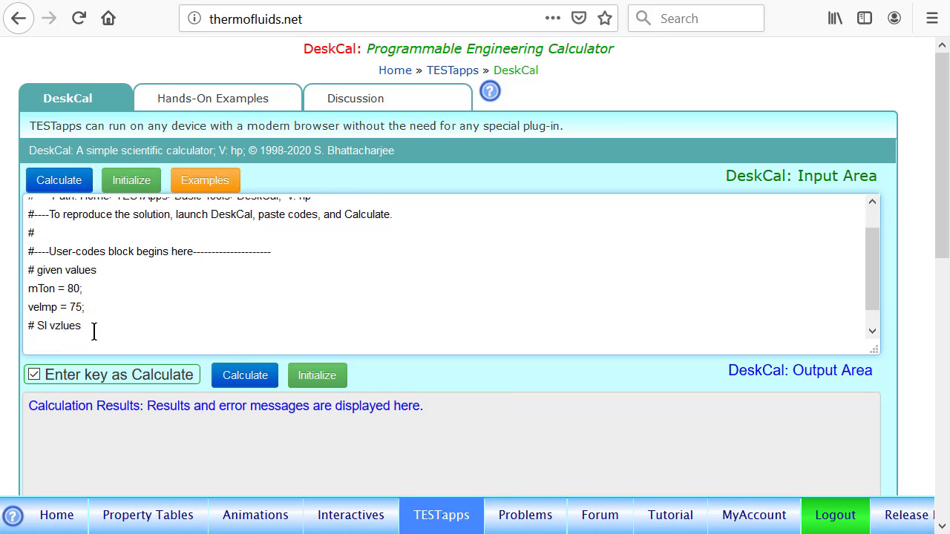
pyautogui.write('mkg = mTon*907.2;')
pyautogui.press('Return')
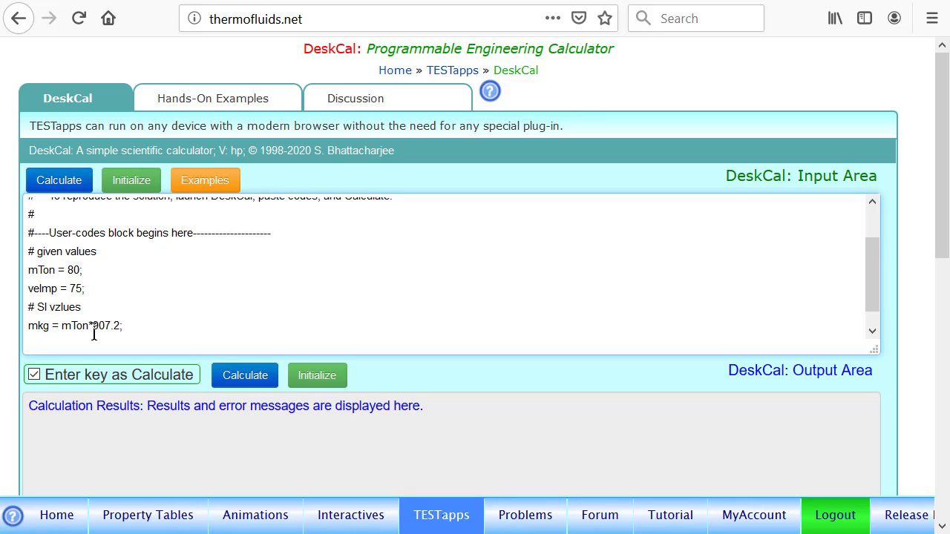
# - Calculate the entered code and check the evaluated mass in kg in the output area
pyautogui.click(242, 387)
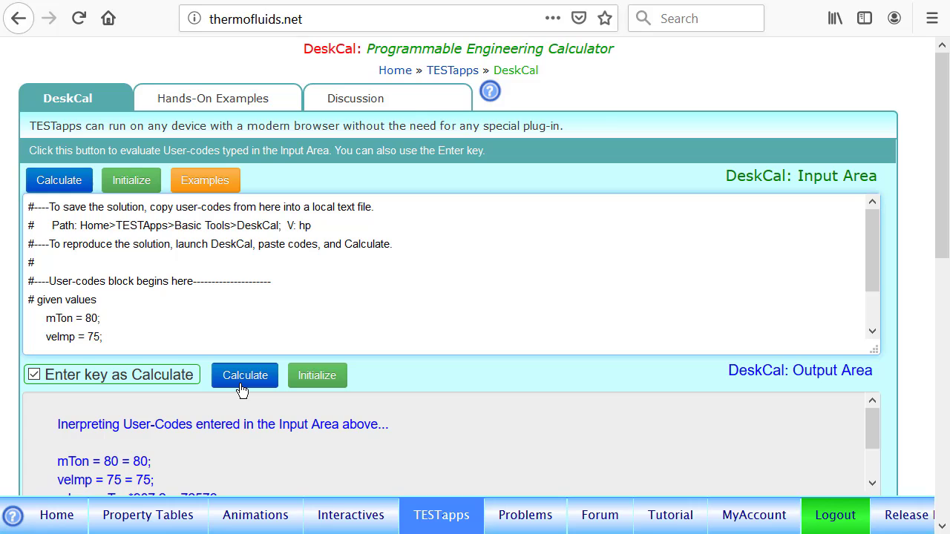
pyautogui.scroll(-1, 880, 444)
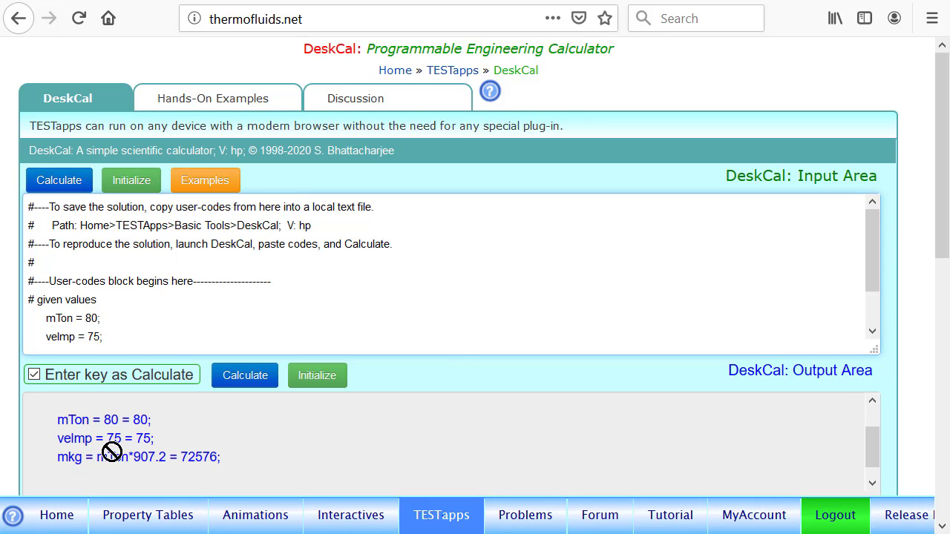
pyautogui.moveTo(880, 250); pyautogui.dragTo(880, 286)
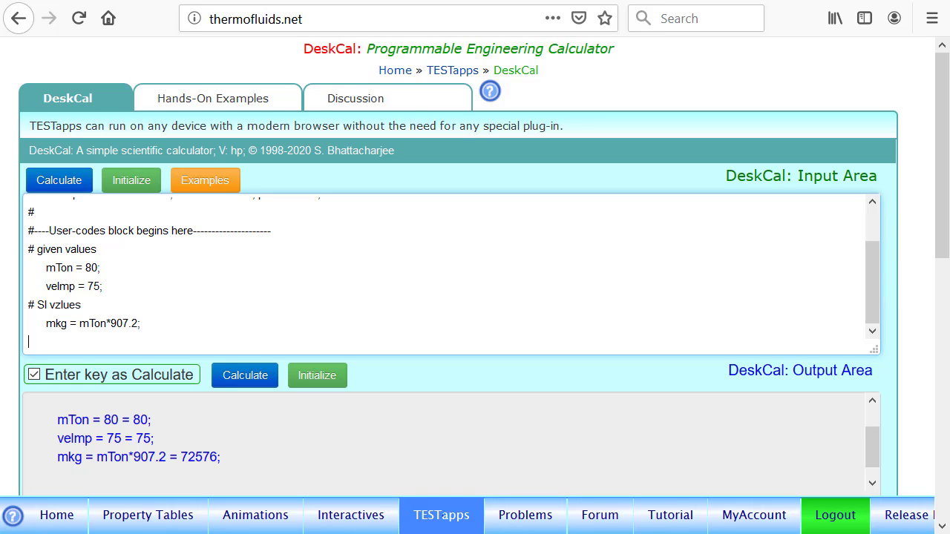
pyautogui.click(882, 490)
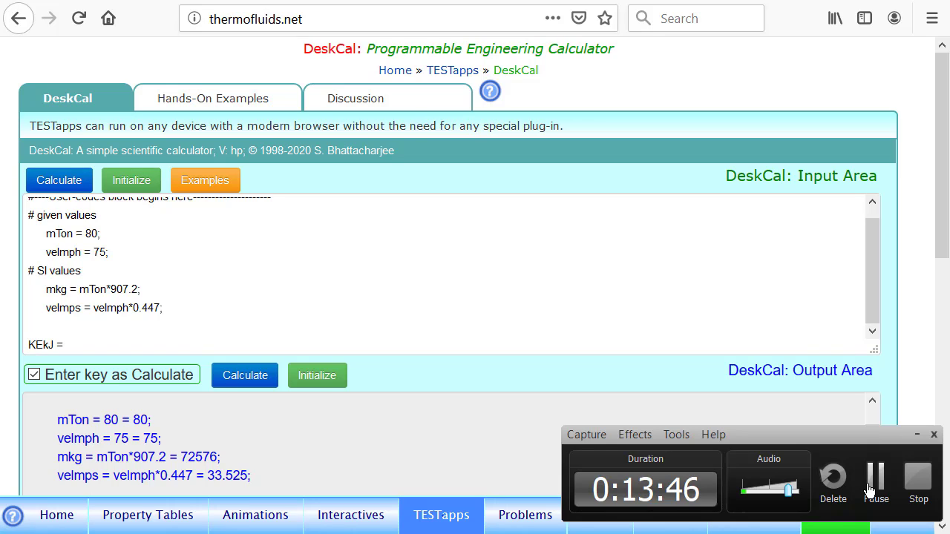
# - Complete the kinetic energy line as "KEkJ = mkg*velmps^2/2000;" and evaluate the code
pyautogui.click(66, 341)
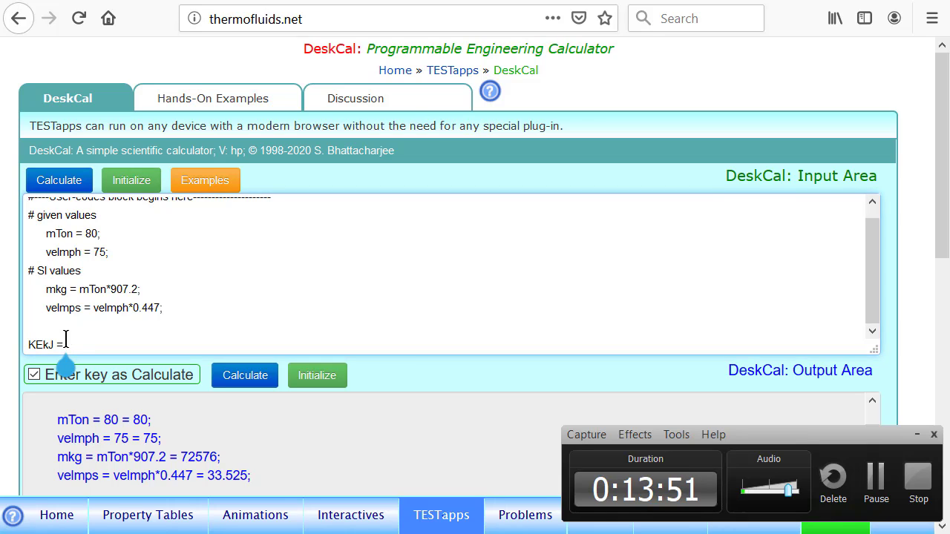
pyautogui.write('mkg*velmps^2/')
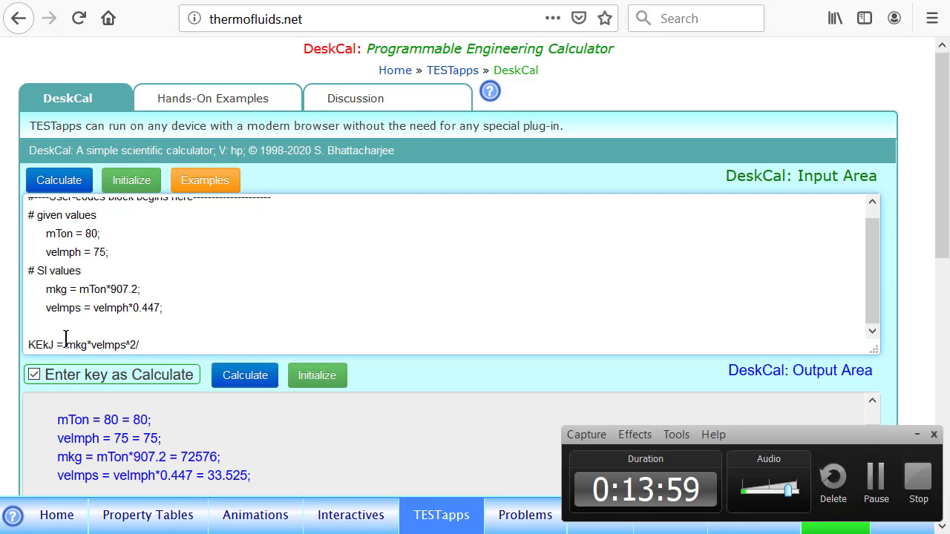
pyautogui.write('2000;')
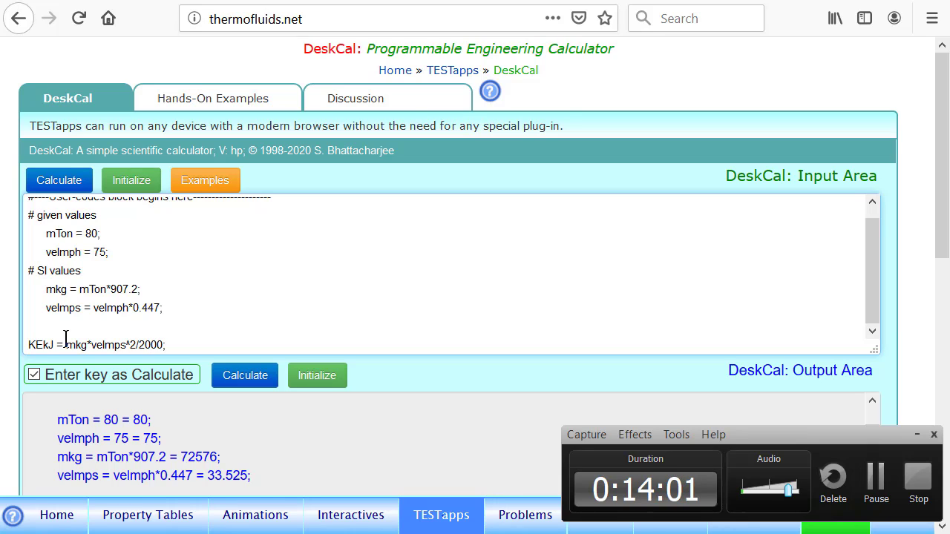
pyautogui.press('Return')
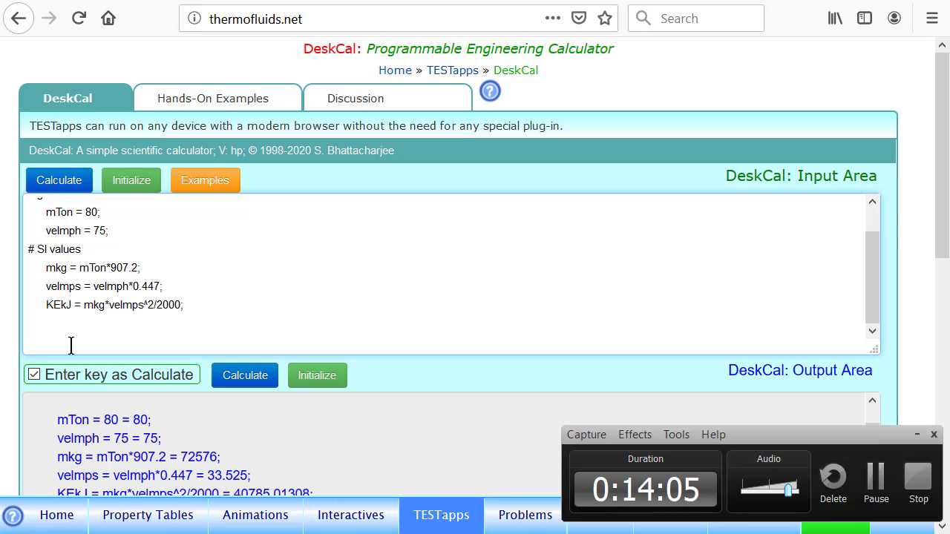
# - Add the line "KEkwh = KEkJ/3600;", evaluate the code and check the kinetic energy results
pyautogui.write('KE')
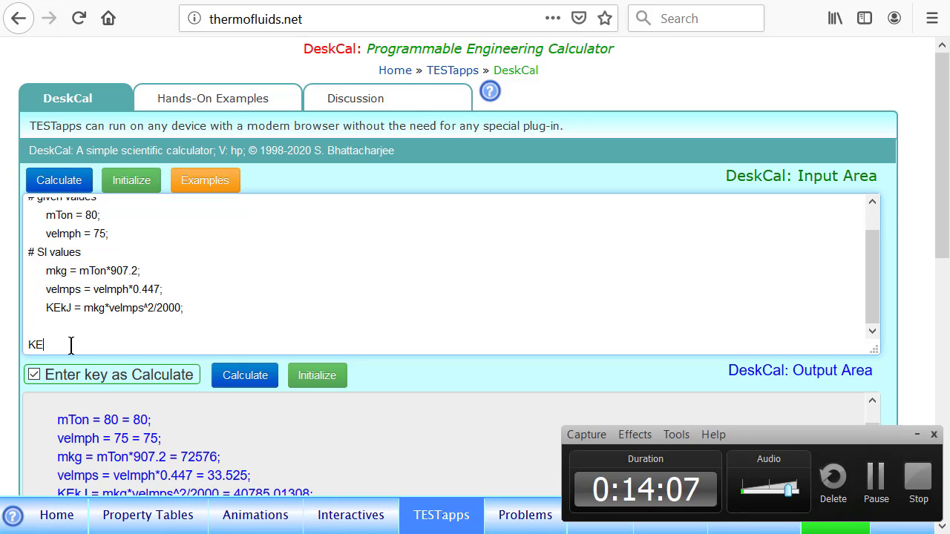
pyautogui.write('kwh = K')
pyautogui.press('BackSpace')
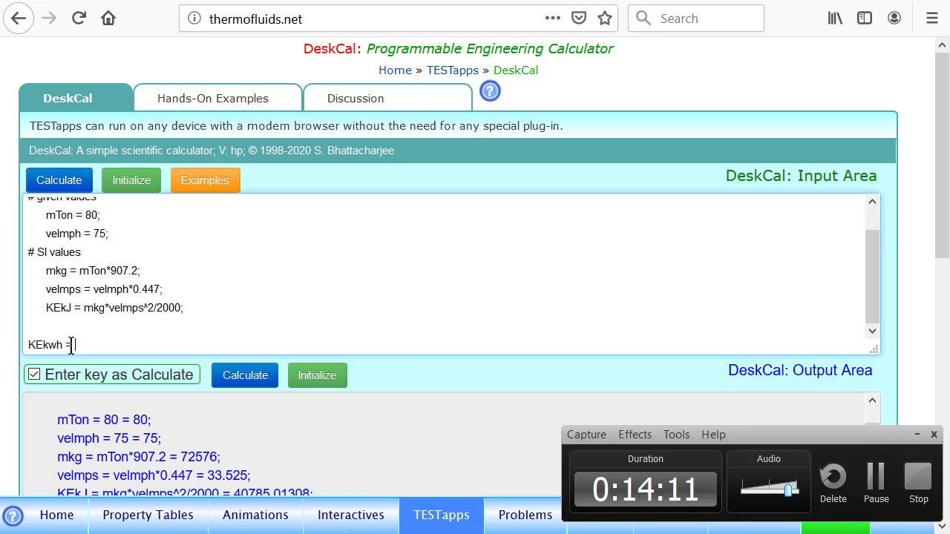
pyautogui.write('KEkJ/3600;')
pyautogui.press('Return')
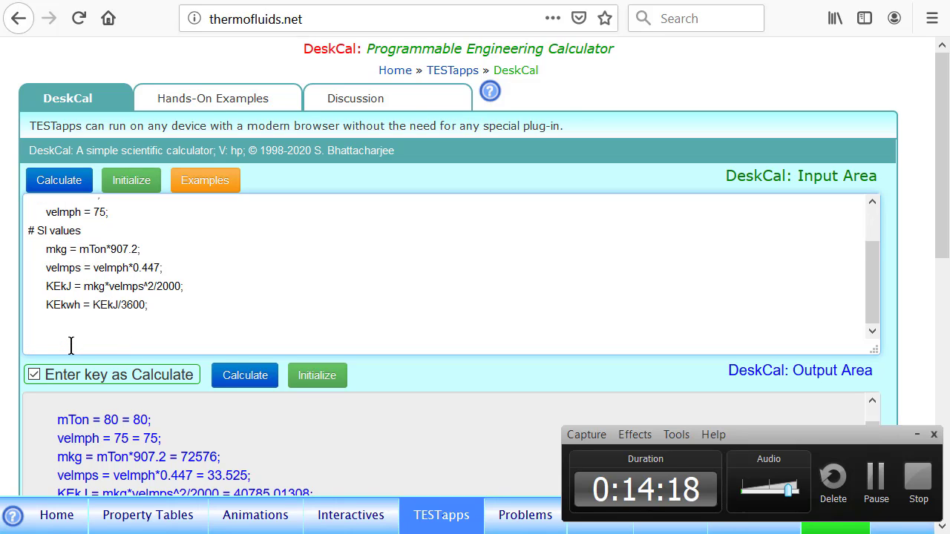
pyautogui.click(917, 434)
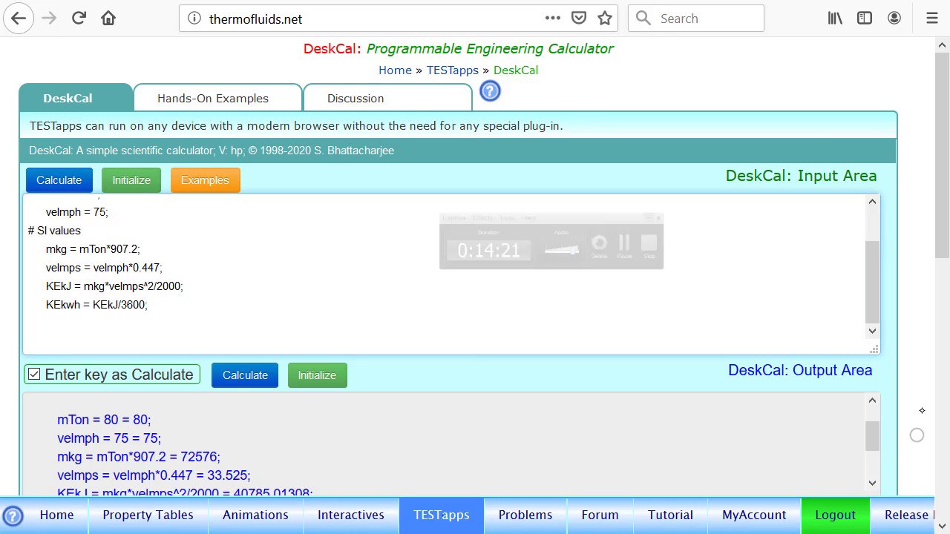
pyautogui.scroll(-3, 922, 411)
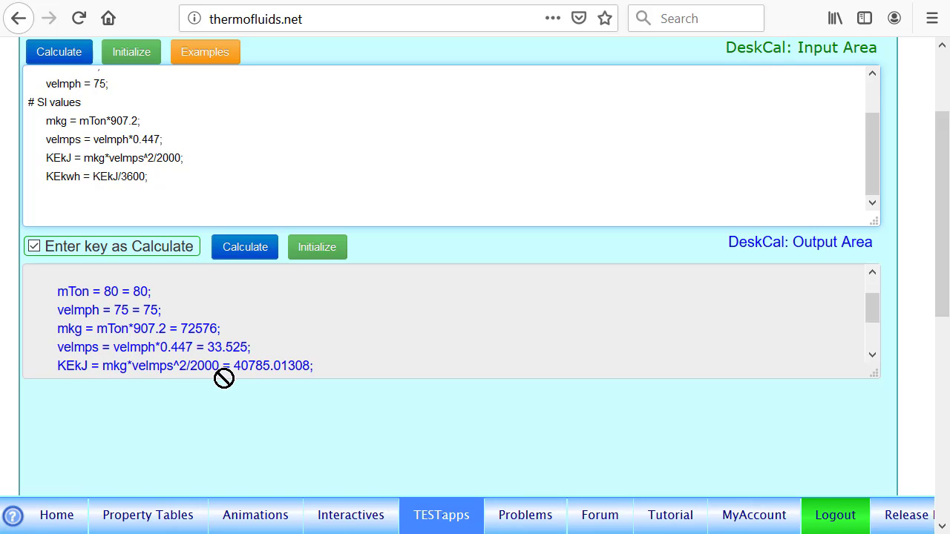
pyautogui.moveTo(877, 313); pyautogui.dragTo(879, 331)
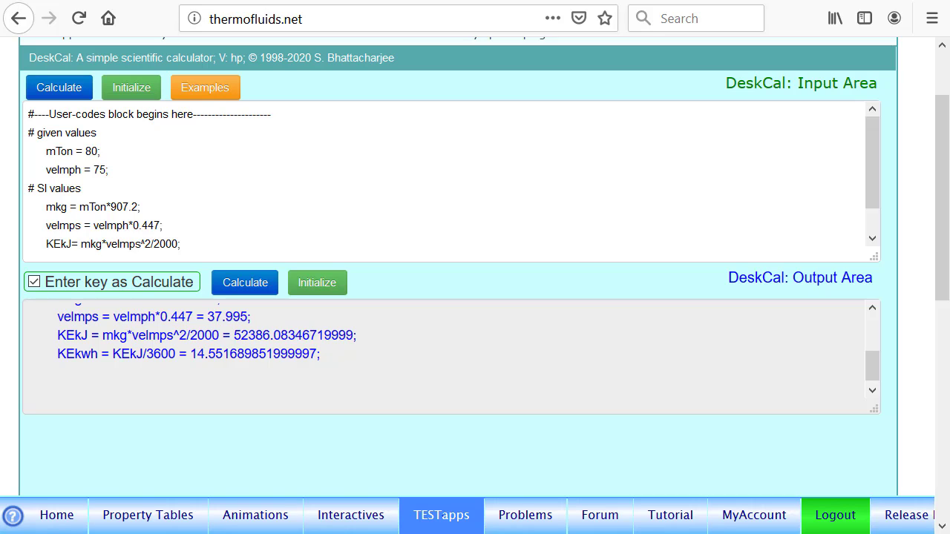
# - Change the velmph value to 85 for the what-if scenario
pyautogui.click(96, 177)
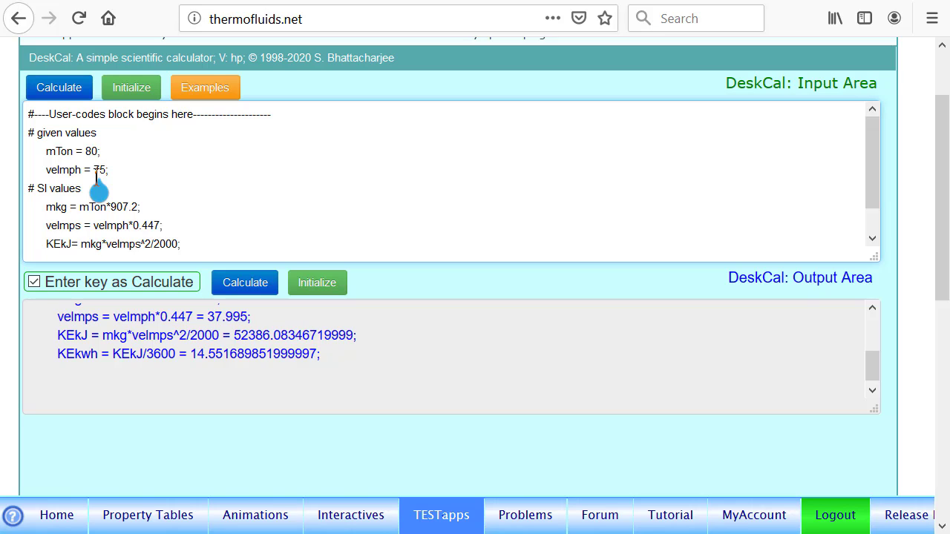
pyautogui.press('BackSpace')
pyautogui.write('6')
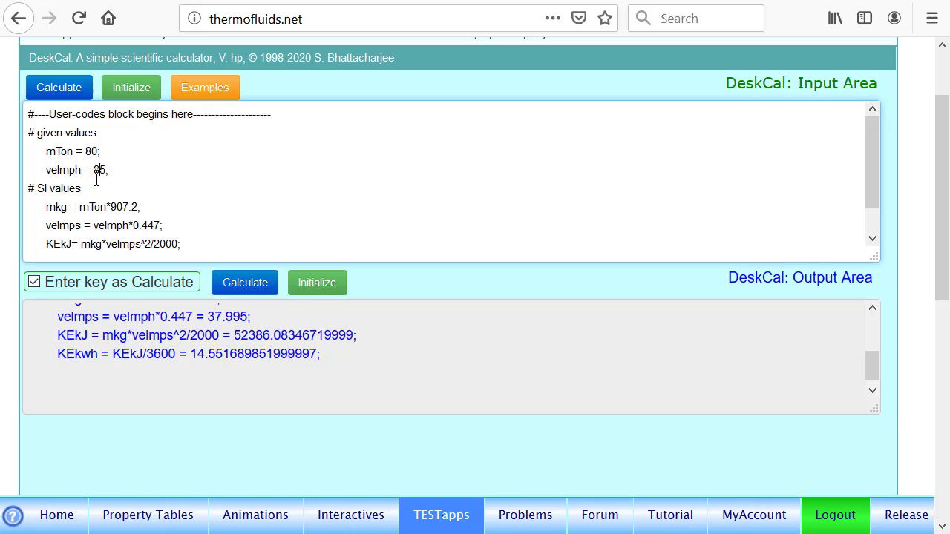